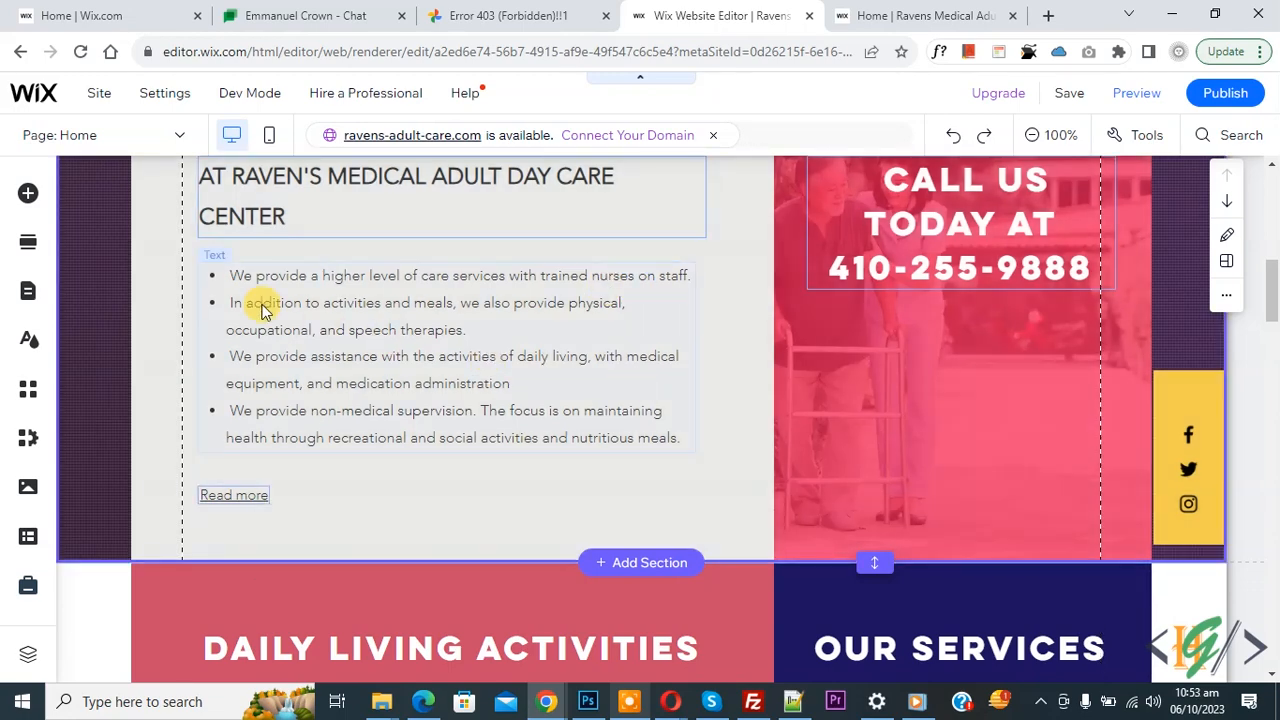
# - Open the Add Elements panel from the editor's left toolbar
pyautogui.click(30, 195)
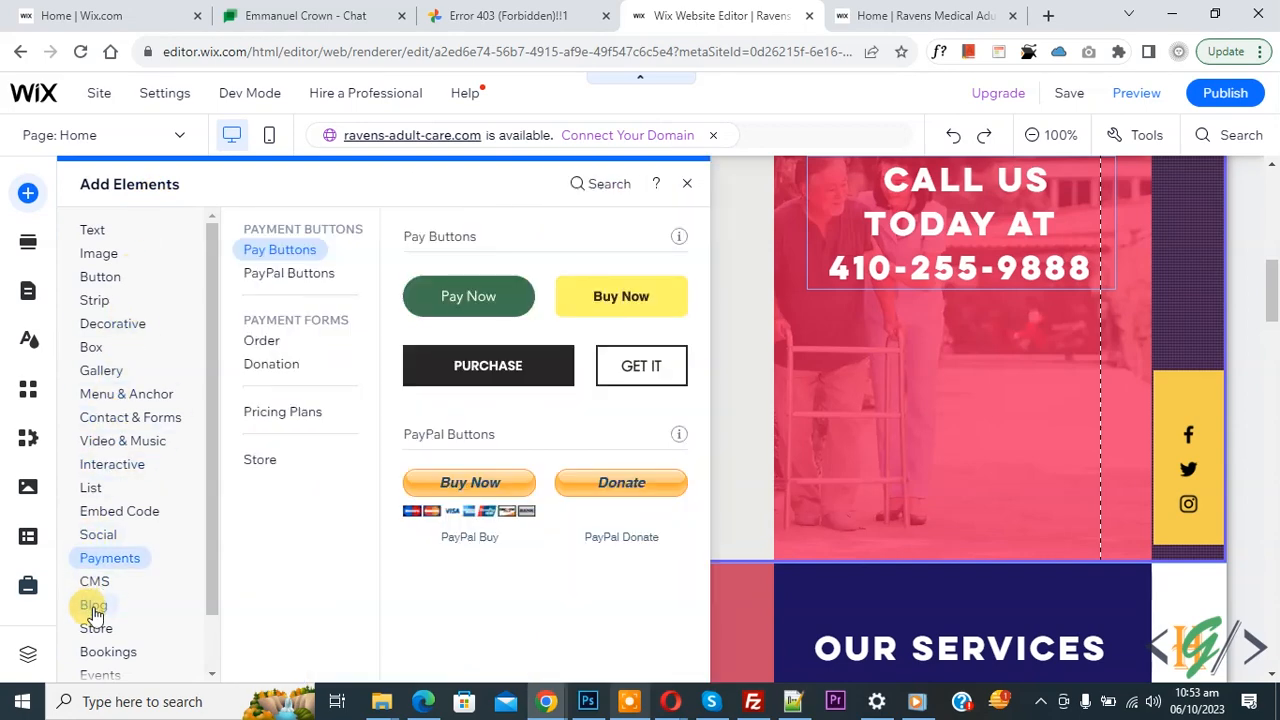
# - Find Blog under Add Elements and bring up the Wix Blog page in the App Market
pyautogui.moveTo(93, 610)
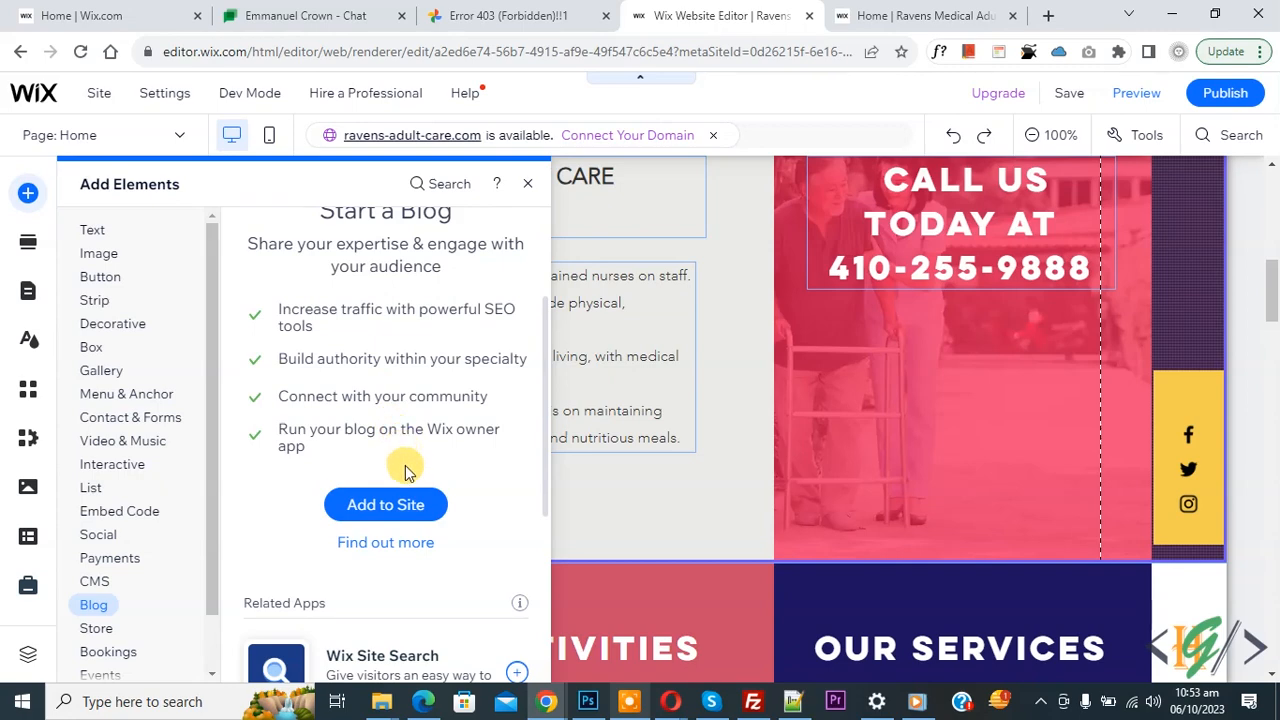
pyautogui.click(355, 510)
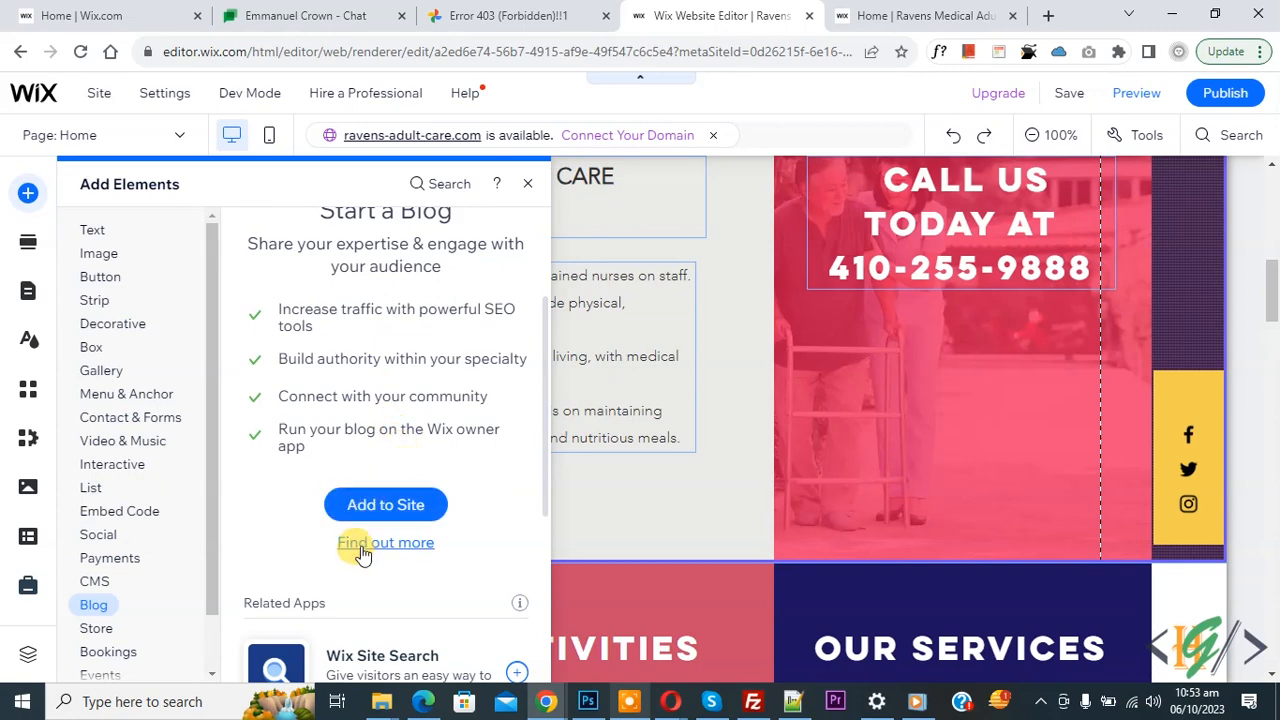
pyautogui.click(362, 548)
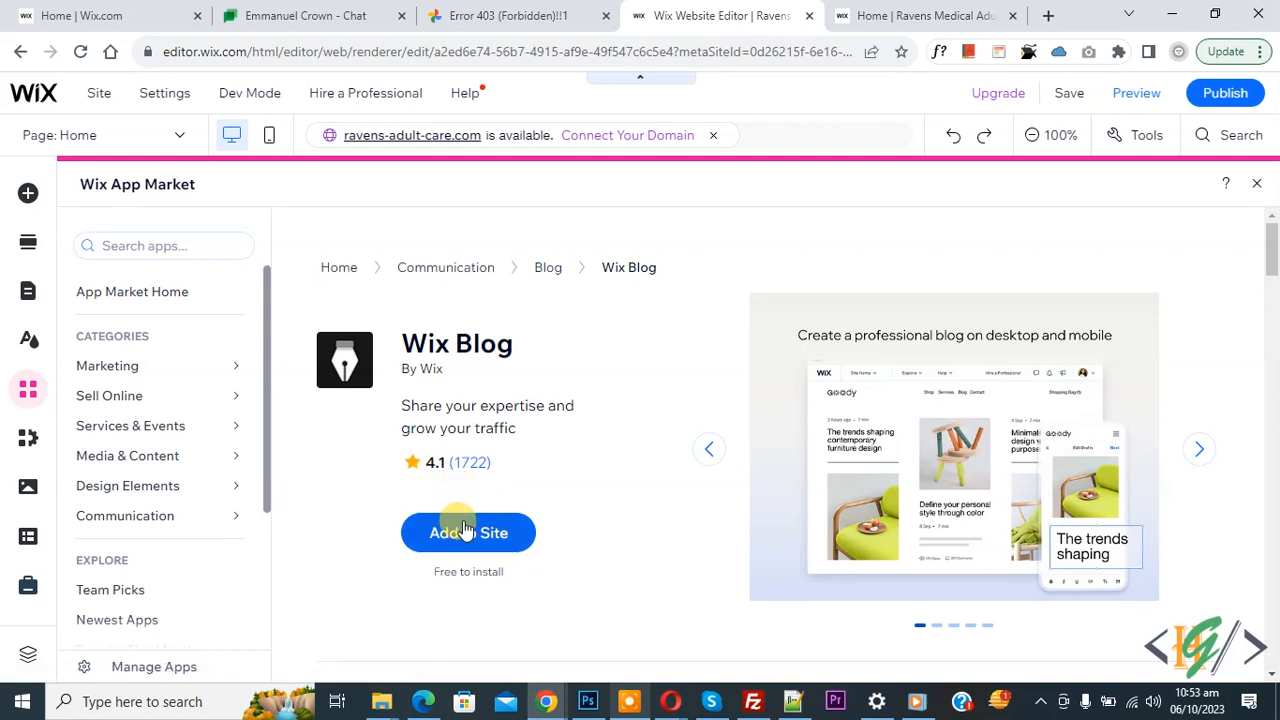
# - Browse the App Market's blog apps and add Wix Blog to the site
pyautogui.click(550, 268)
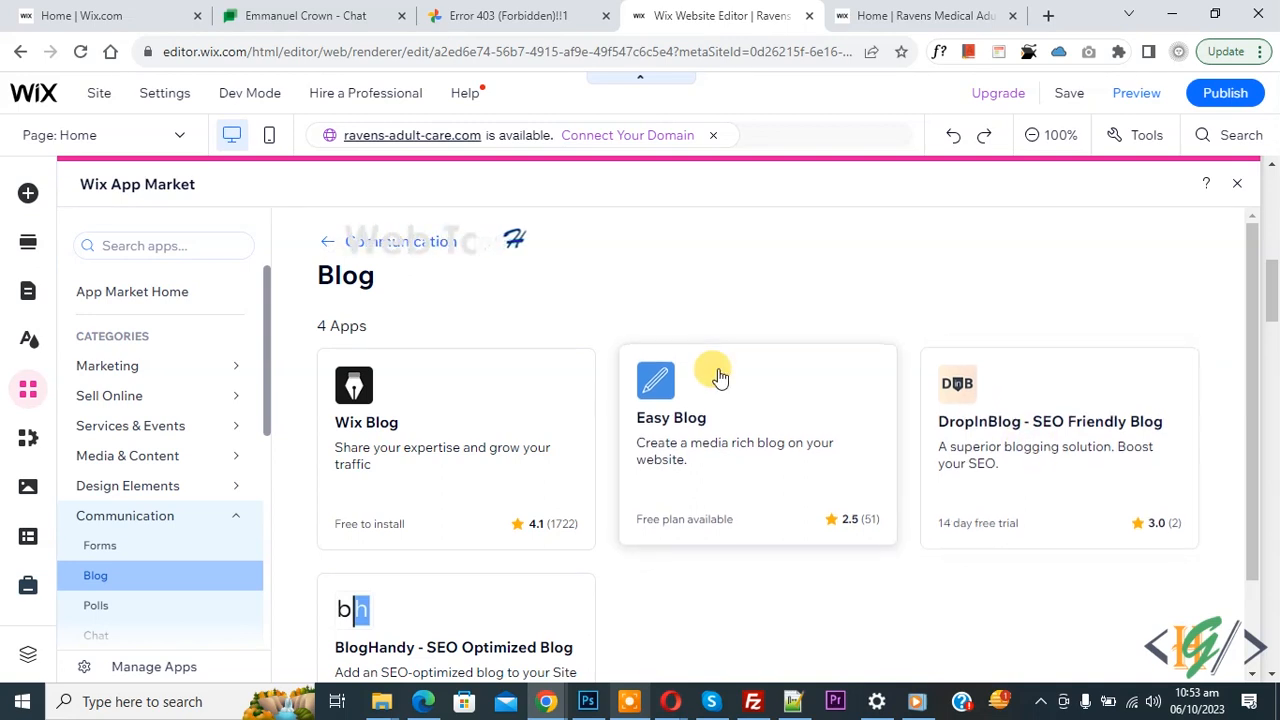
pyautogui.scroll(-1, 710, 375)
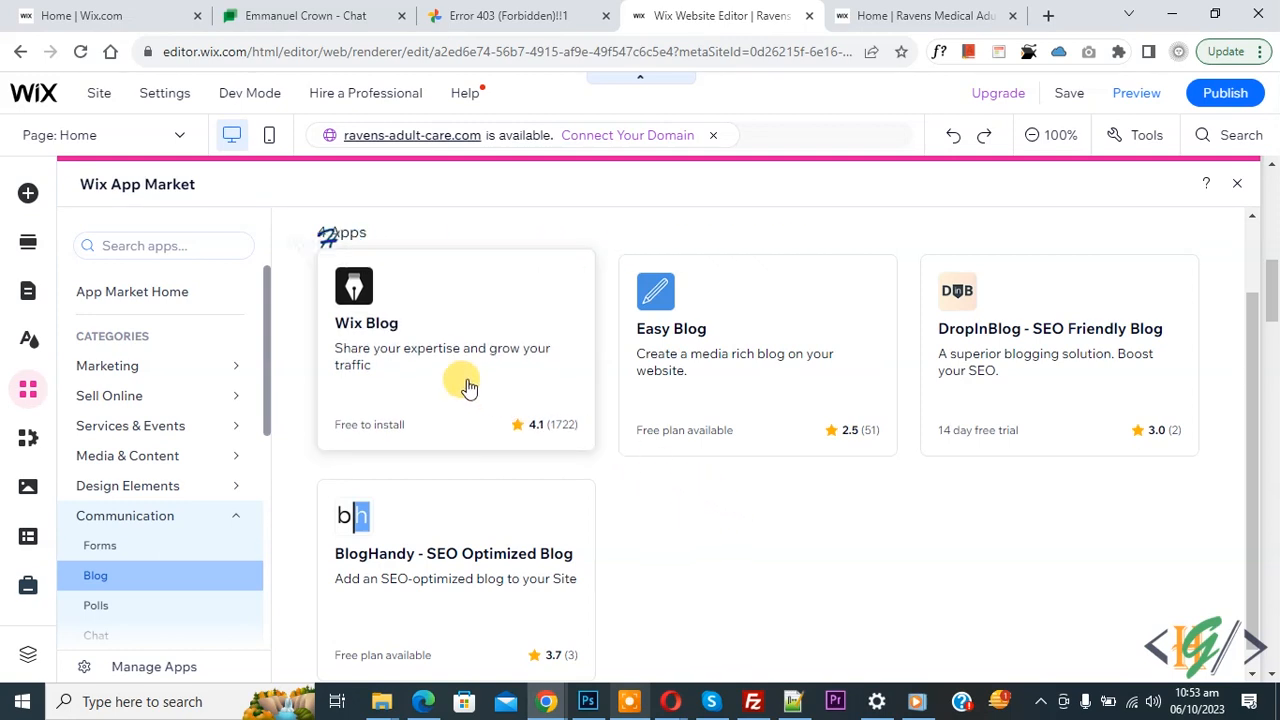
pyautogui.click(437, 360)
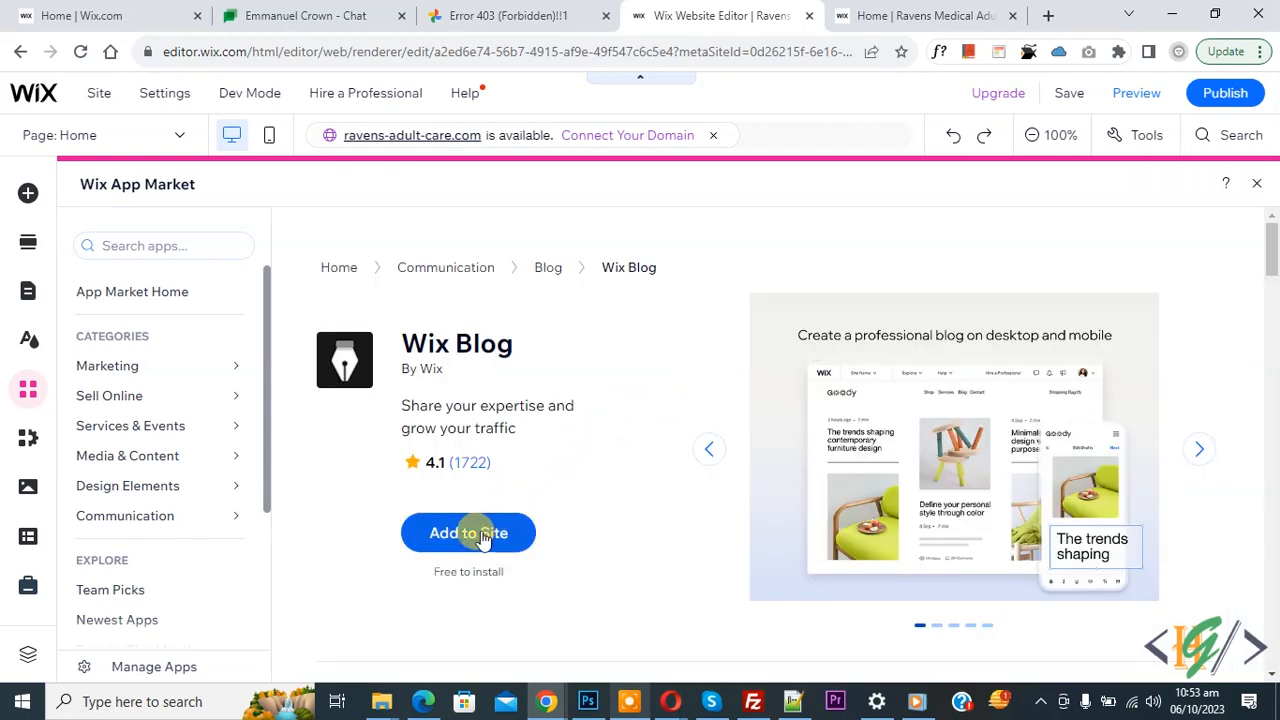
pyautogui.click(477, 536)
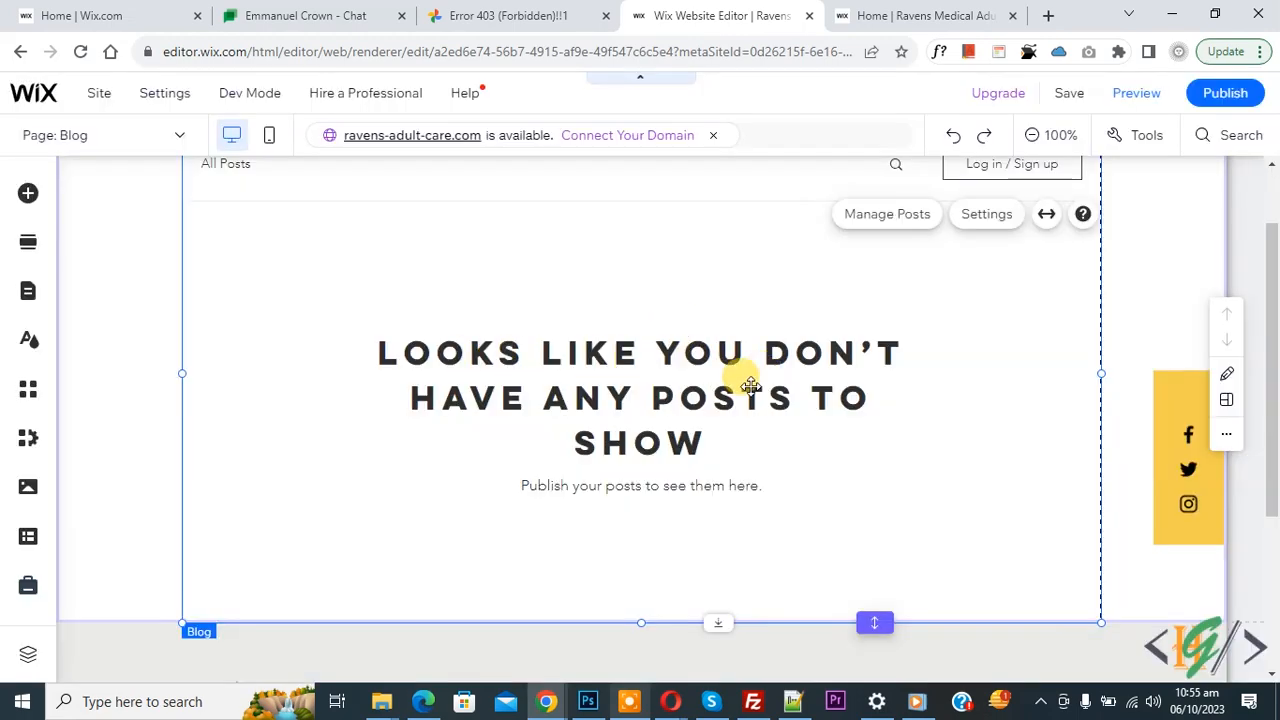
# - Confirm the new Blog page appears in the Site Menu after Home, About Us, Services and Contact
pyautogui.scroll(1, 733, 424)
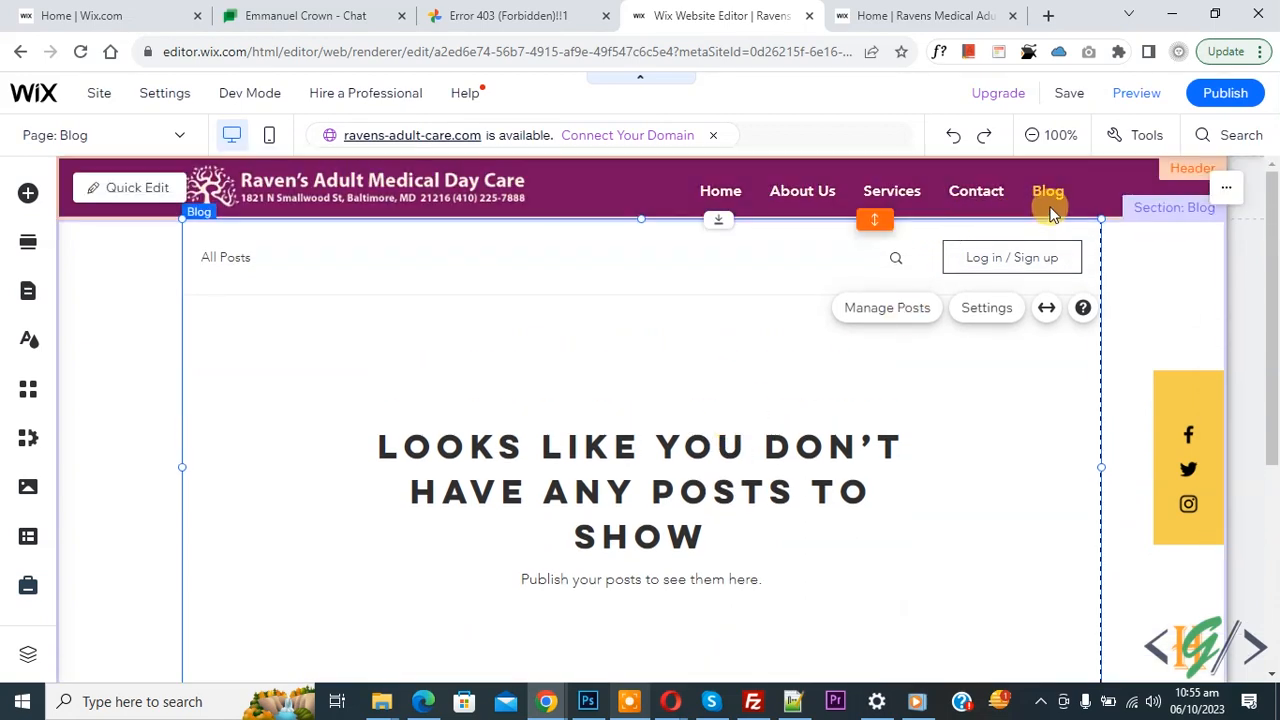
pyautogui.click(30, 294)
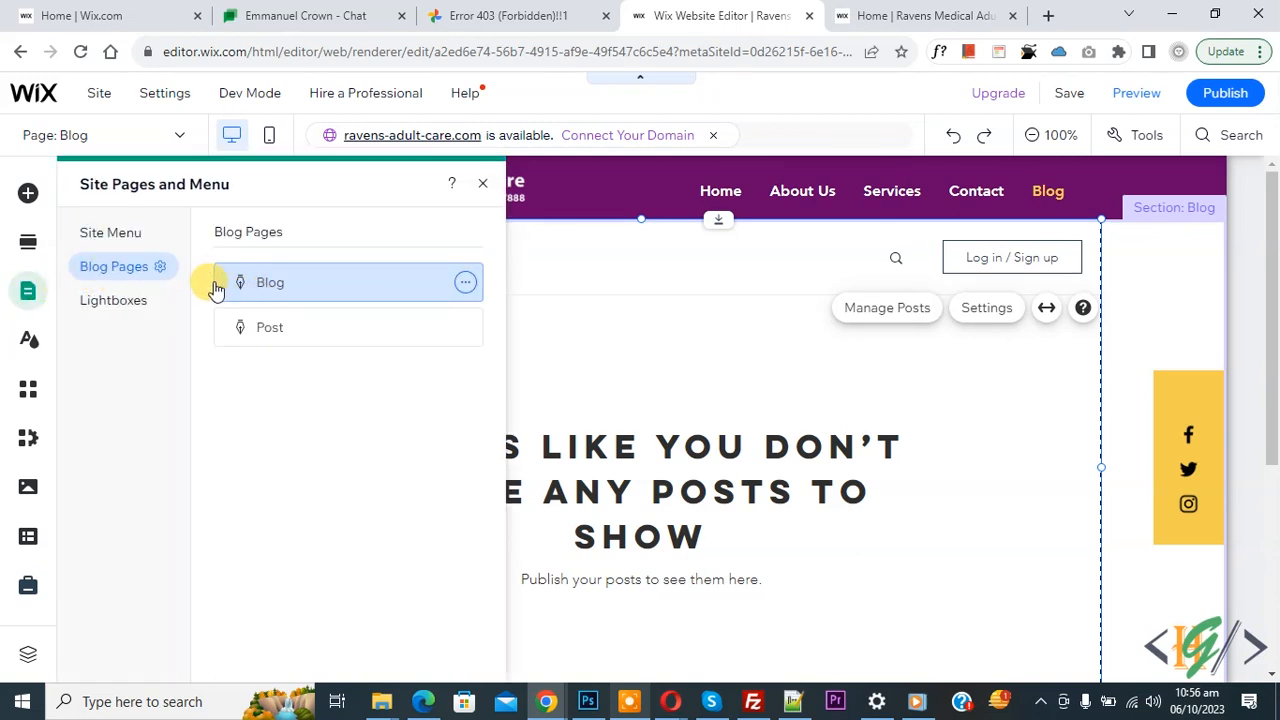
pyautogui.click(111, 234)
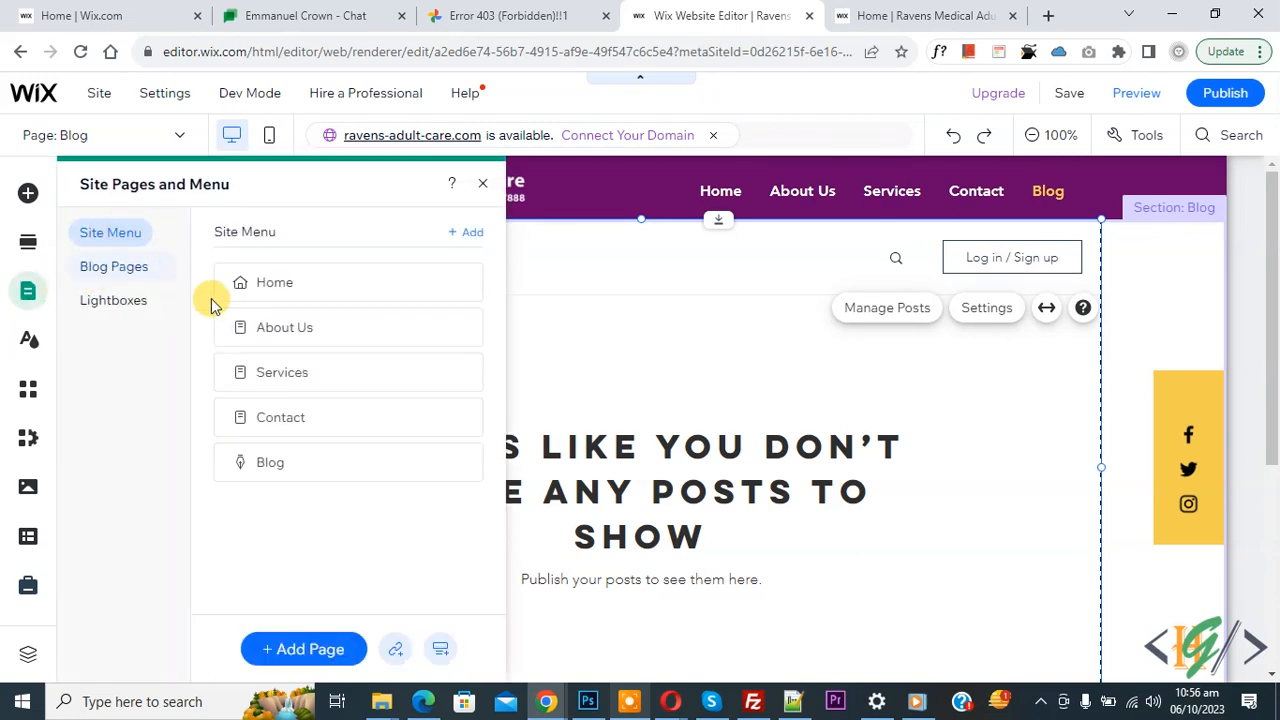
pyautogui.moveTo(334, 460)
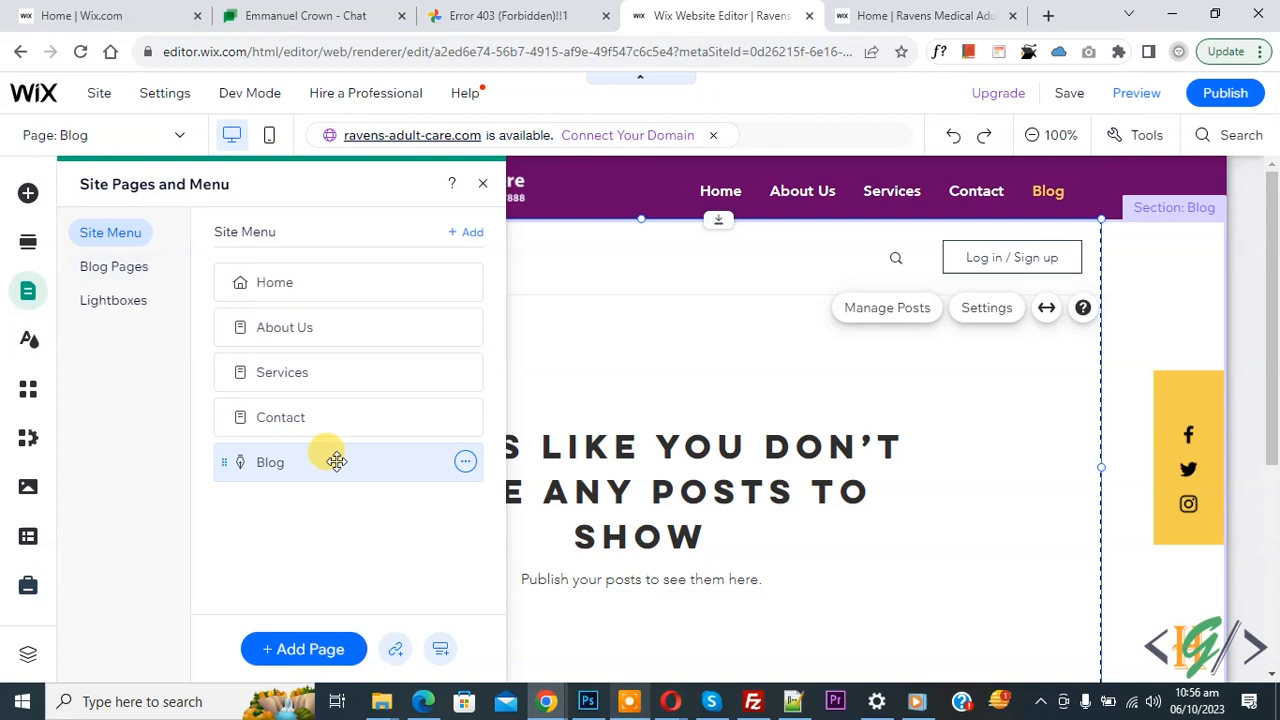
pyautogui.click(466, 464)
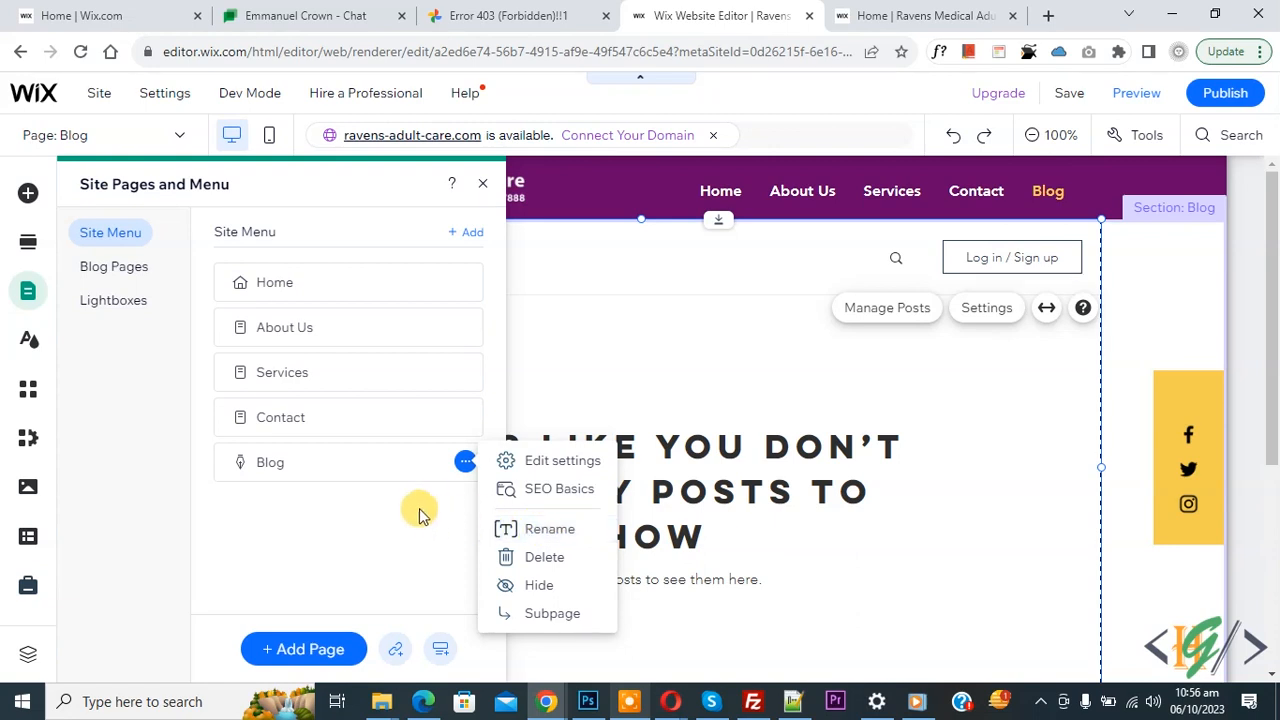
pyautogui.click(737, 443)
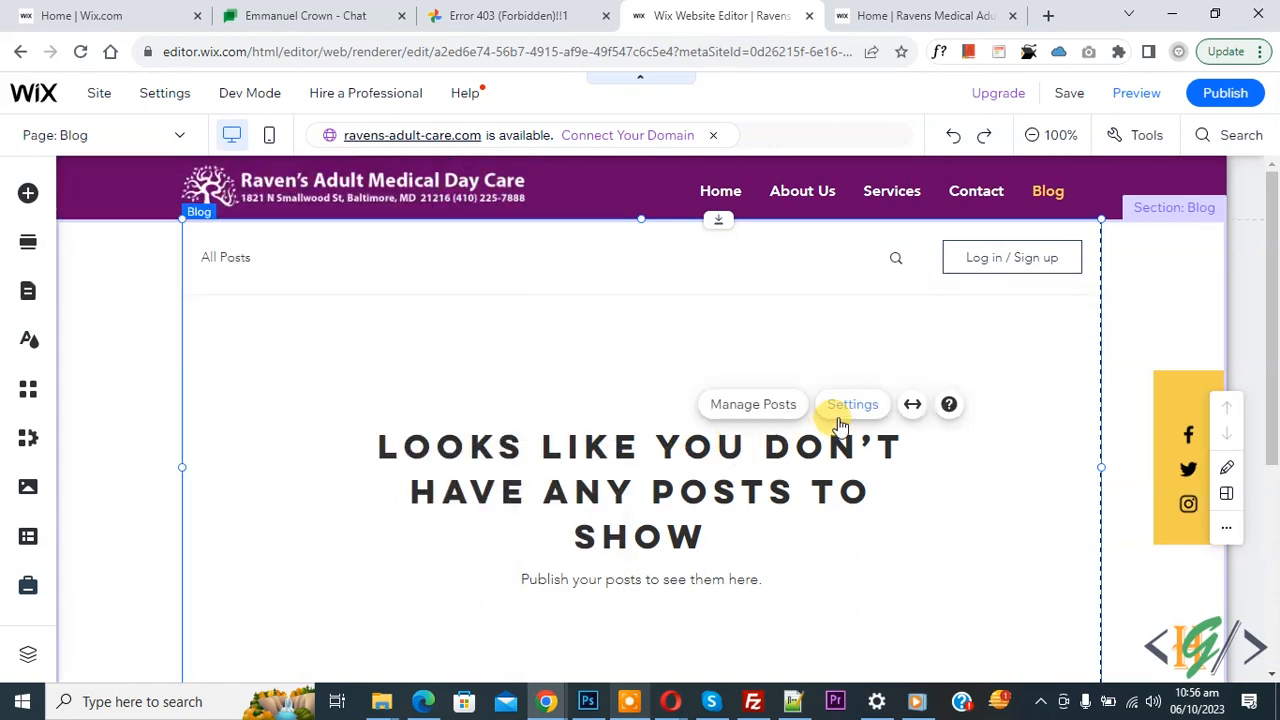
# - Hide the Login/sign up button from the blog menu and bring up the feed's Layout choices
pyautogui.click(852, 410)
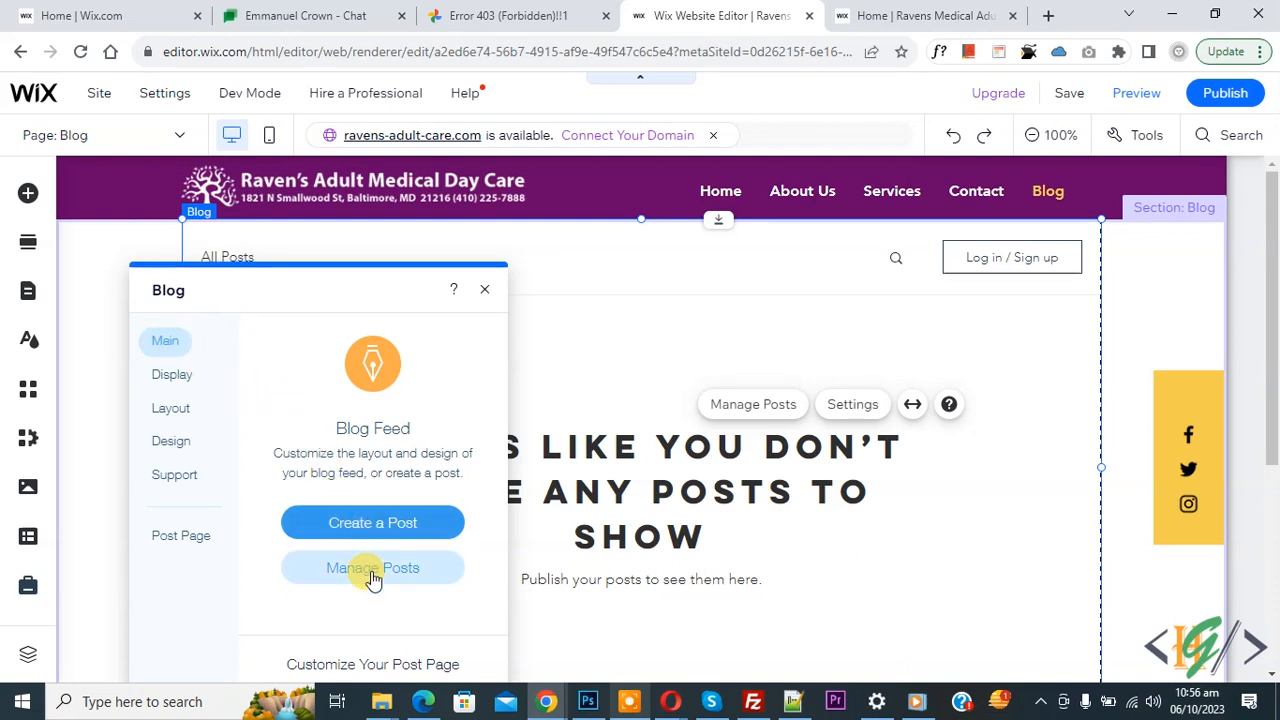
pyautogui.click(172, 377)
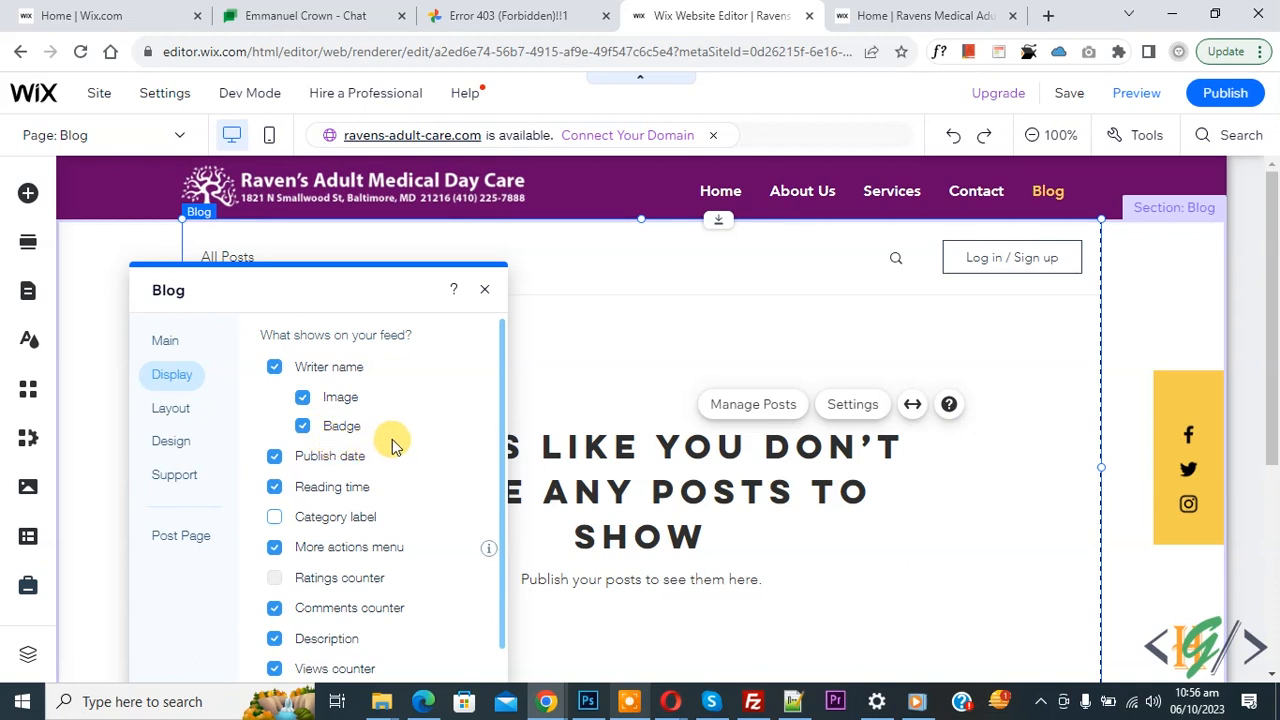
pyautogui.scroll(-3, 392, 446)
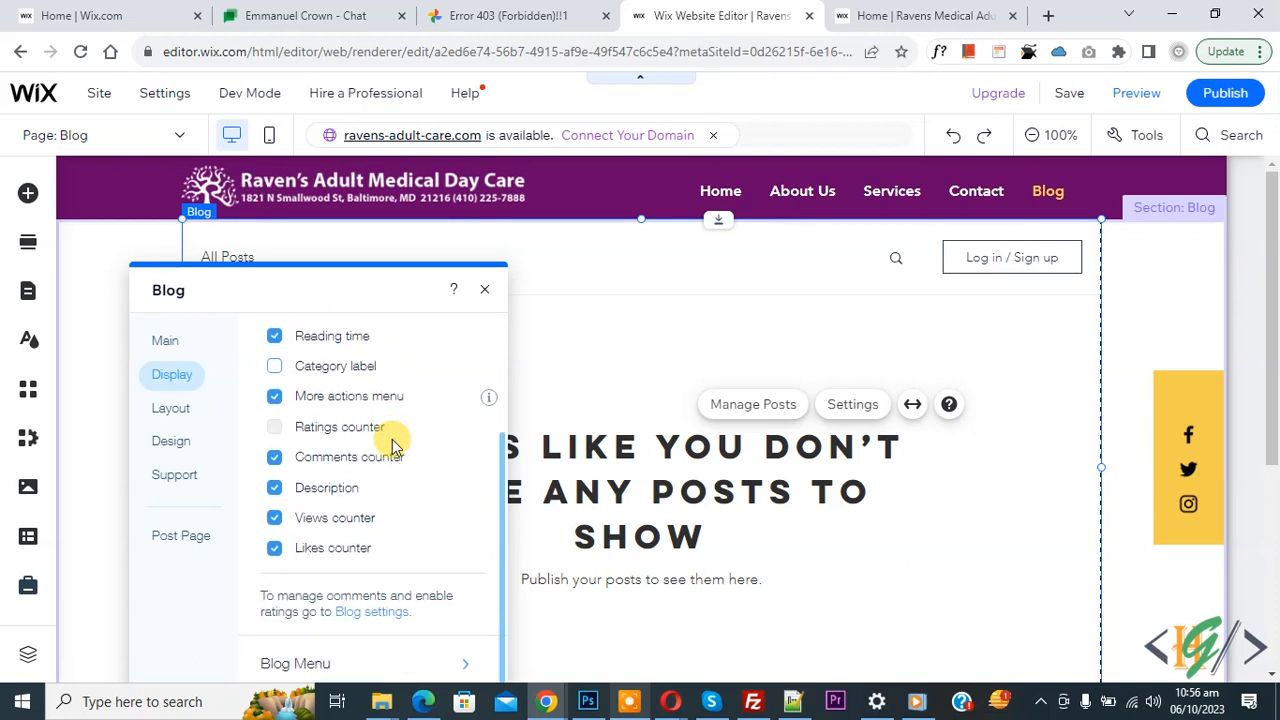
pyautogui.scroll(3, 391, 437)
pyautogui.scroll(-3, 360, 500)
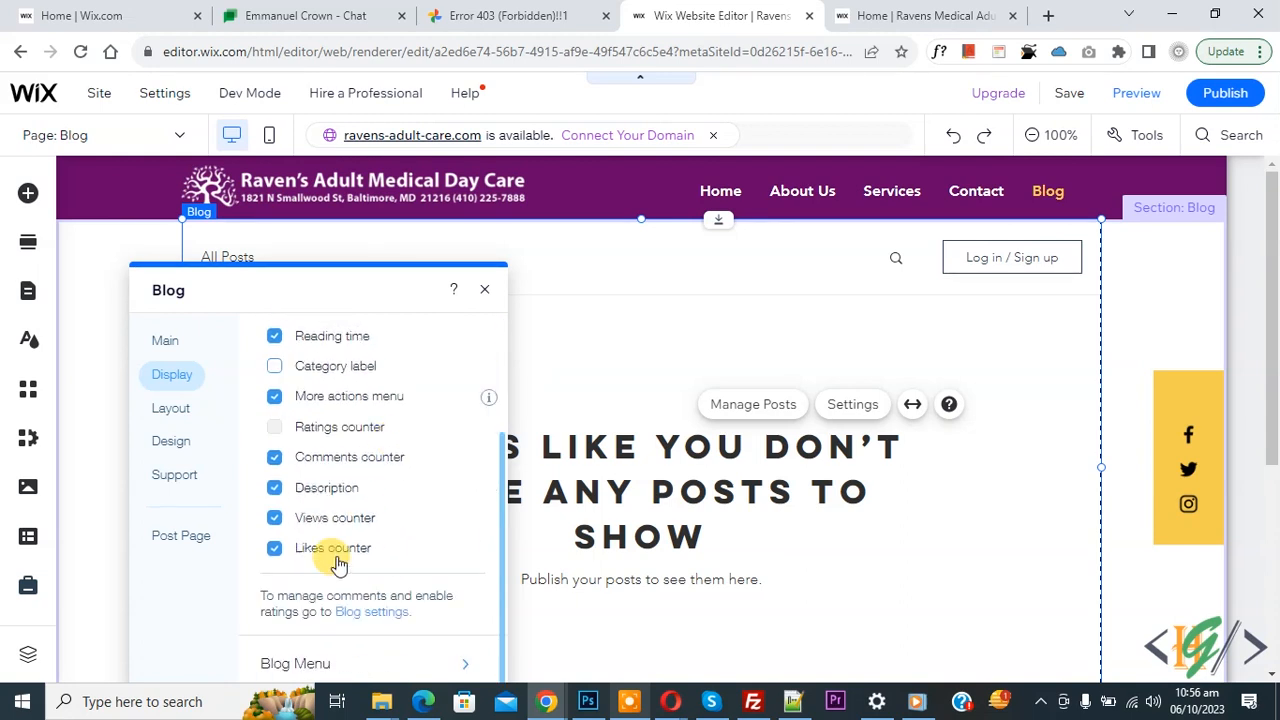
pyautogui.click(343, 666)
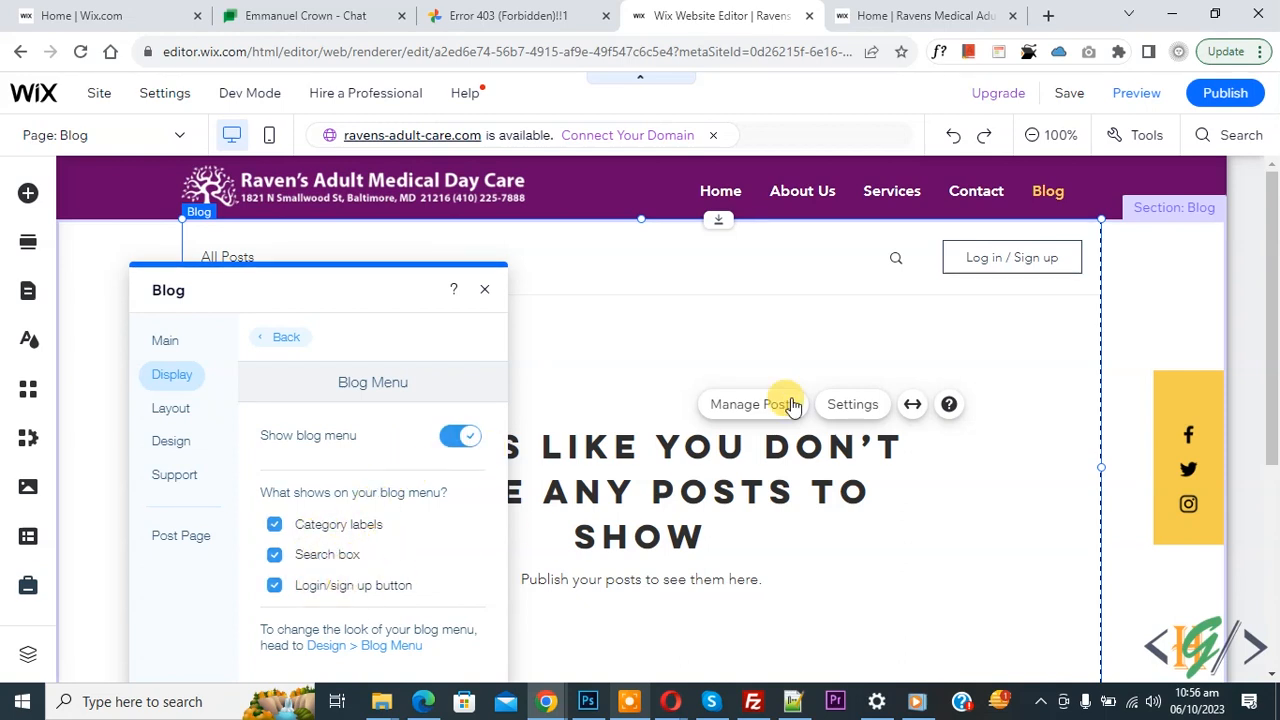
pyautogui.click(274, 586)
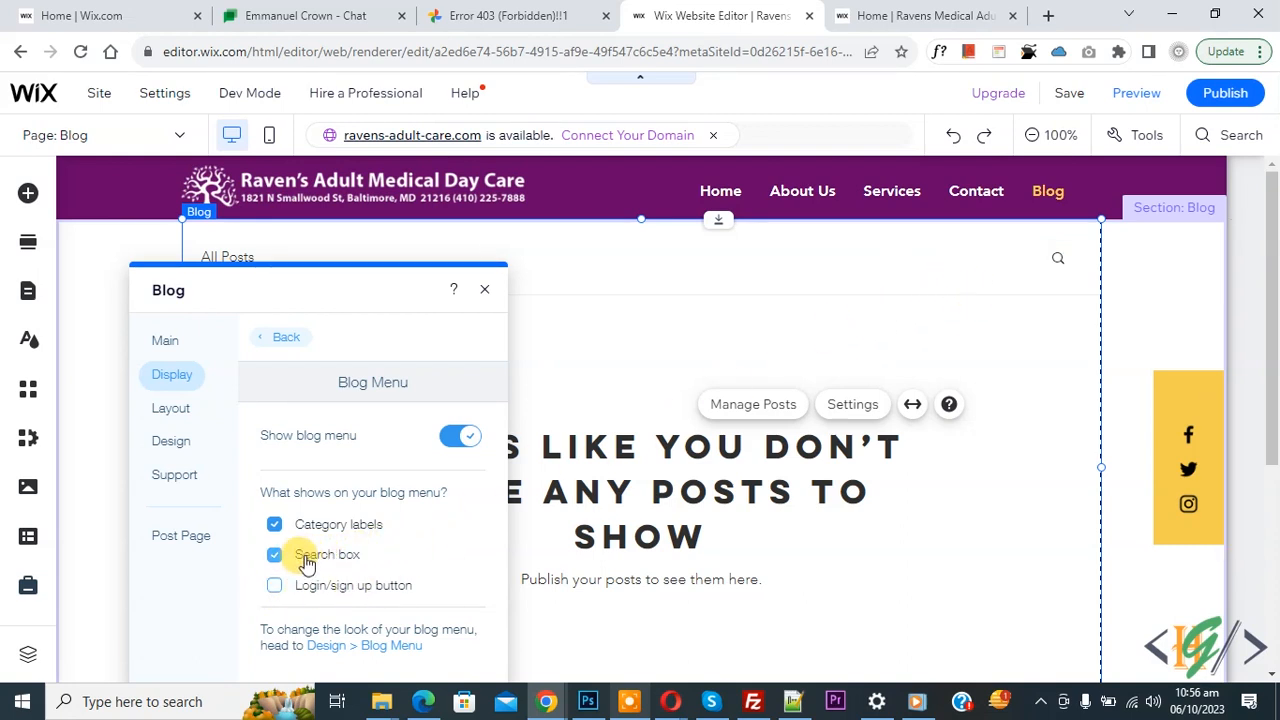
pyautogui.click(284, 336)
pyautogui.scroll(-3, 363, 432)
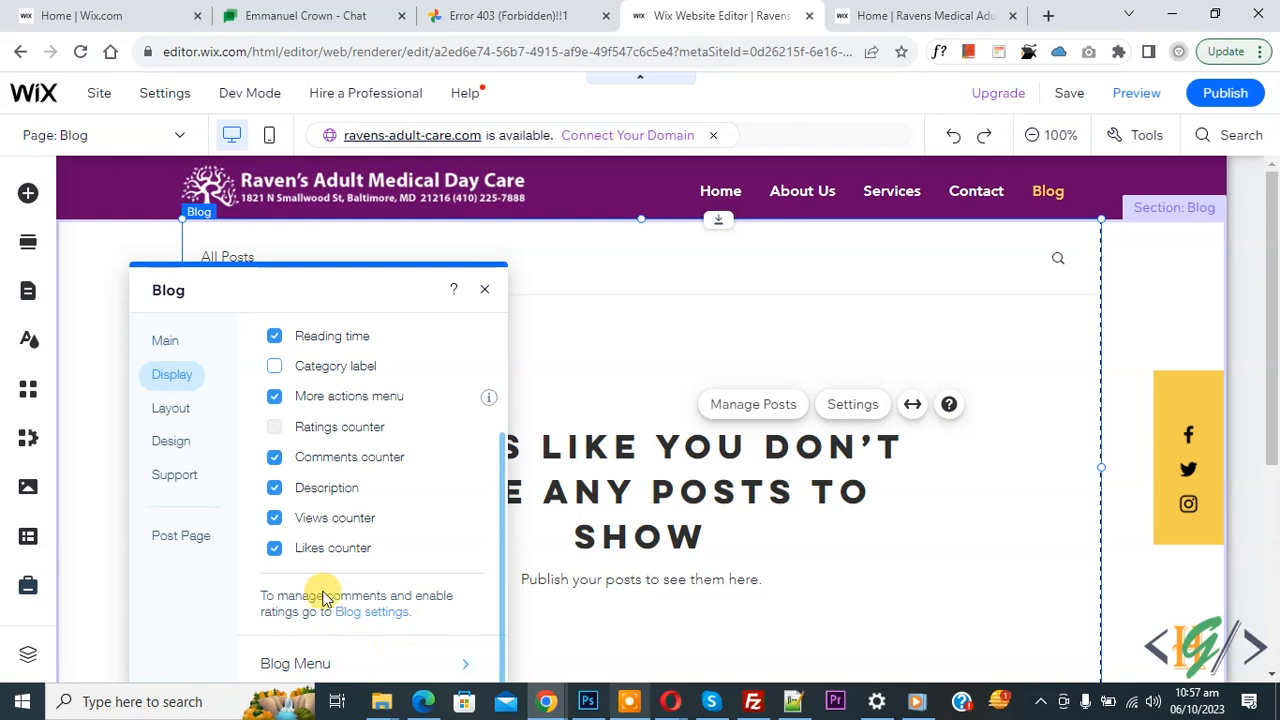
pyautogui.click(181, 420)
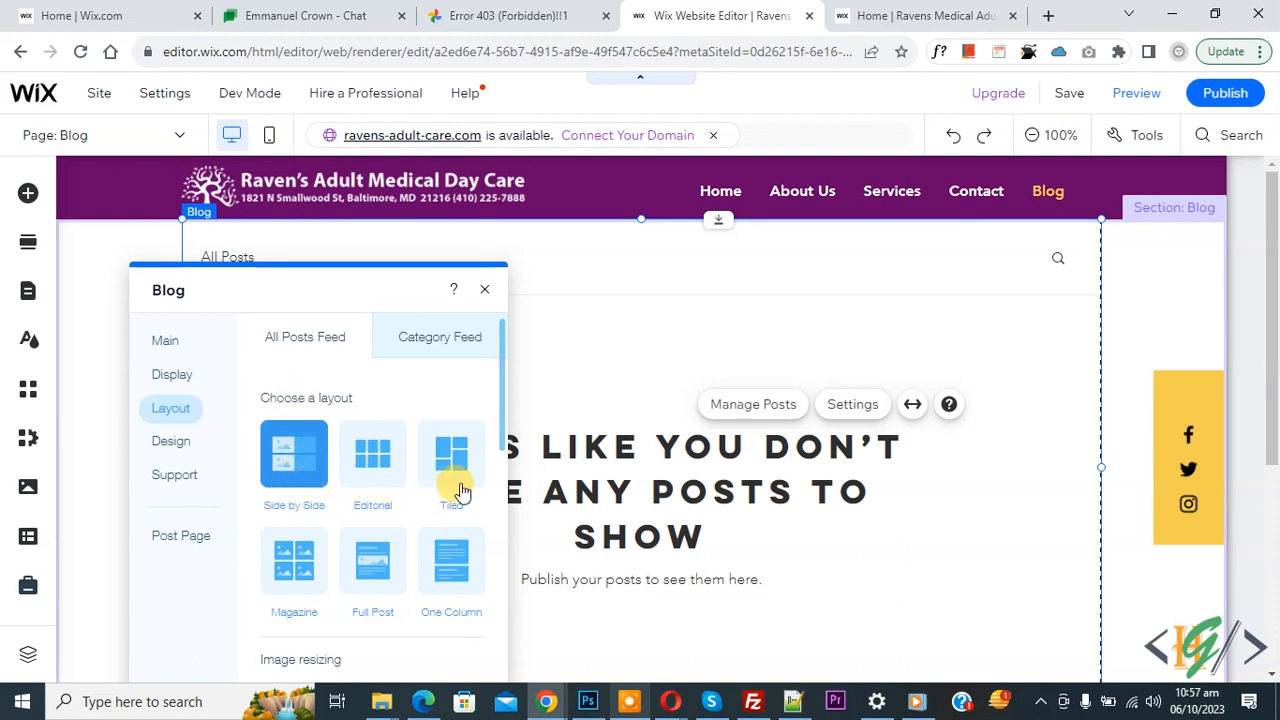
# - Review the feed's Additional Image Settings, then move to the blog's Design options
pyautogui.scroll(-3, 455, 475)
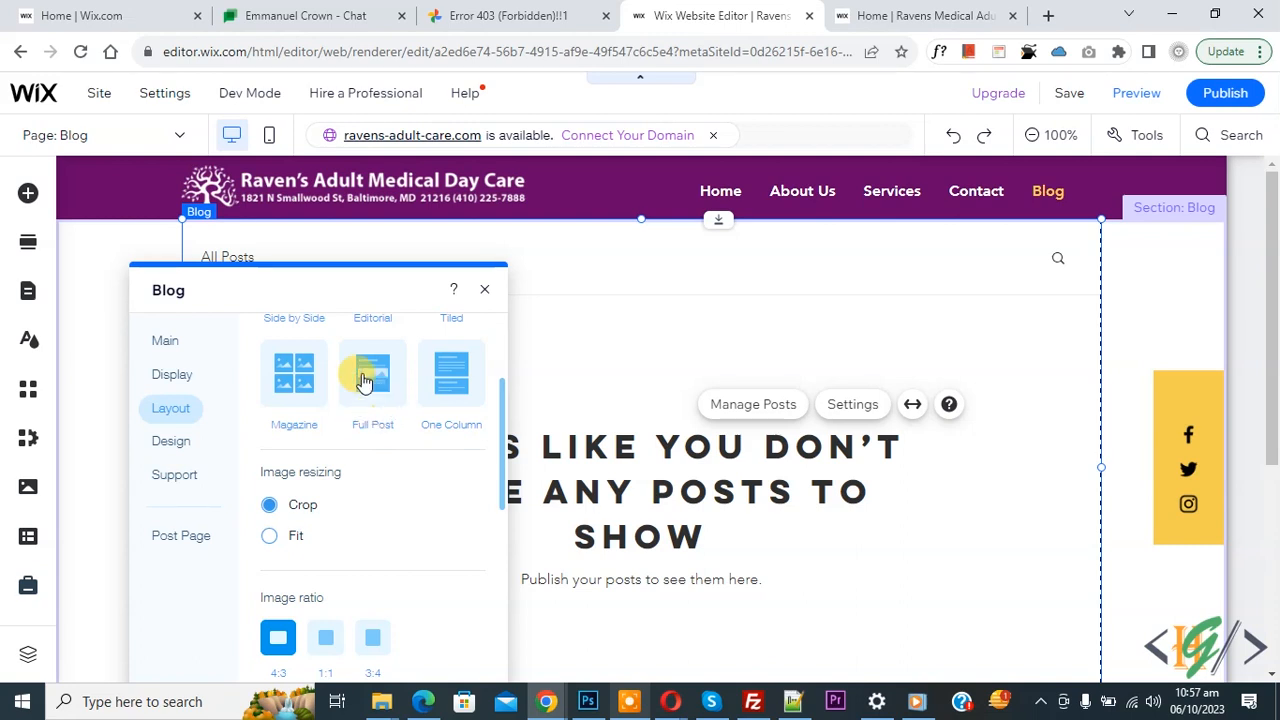
pyautogui.scroll(-1, 366, 372)
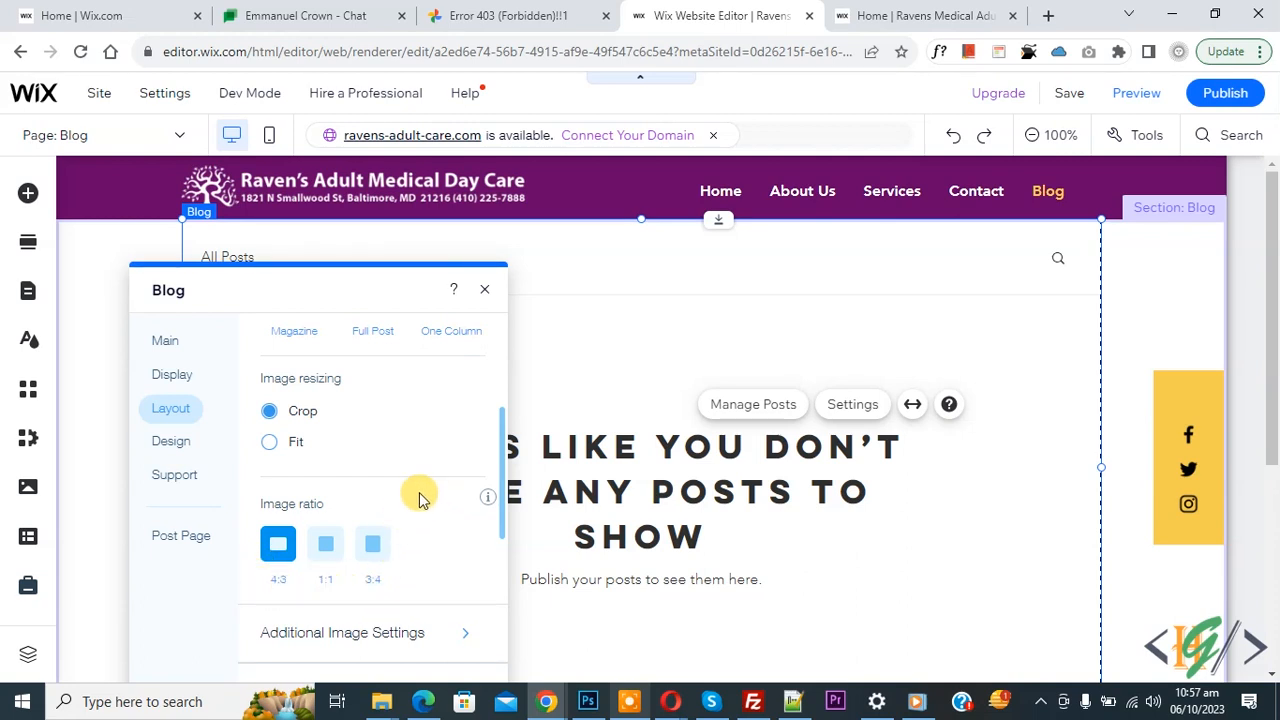
pyautogui.click(328, 640)
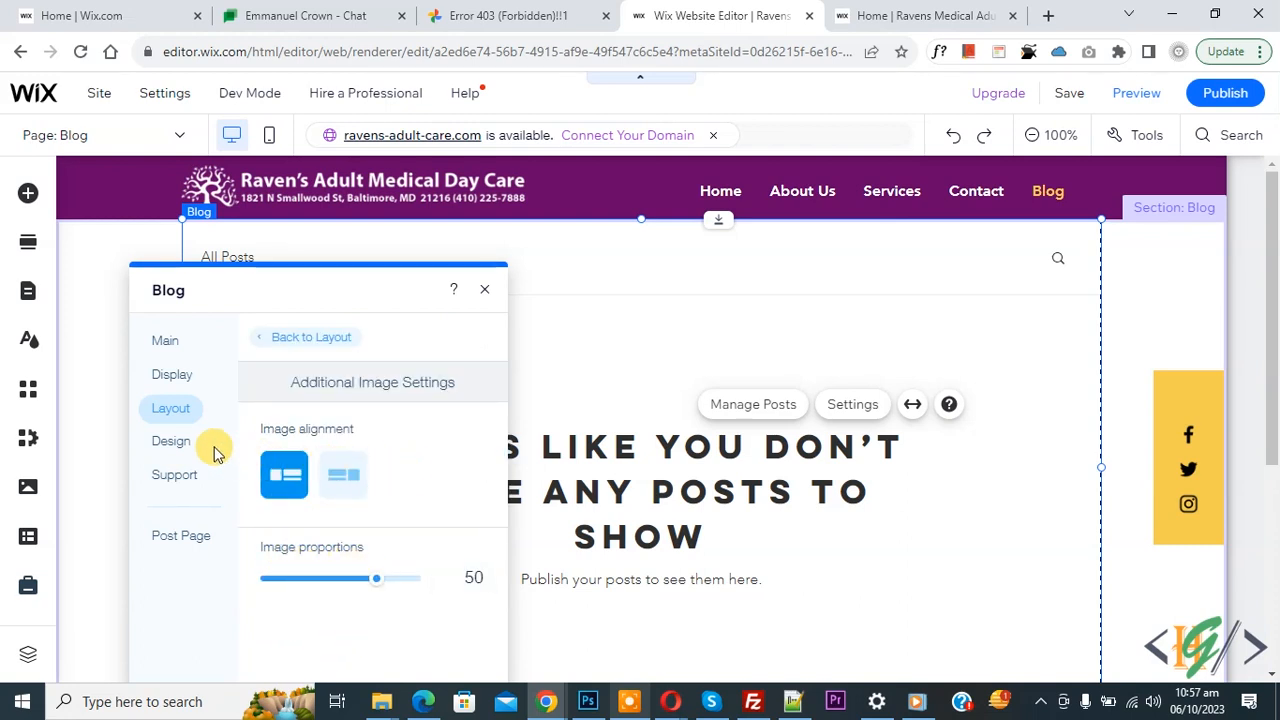
pyautogui.click(173, 446)
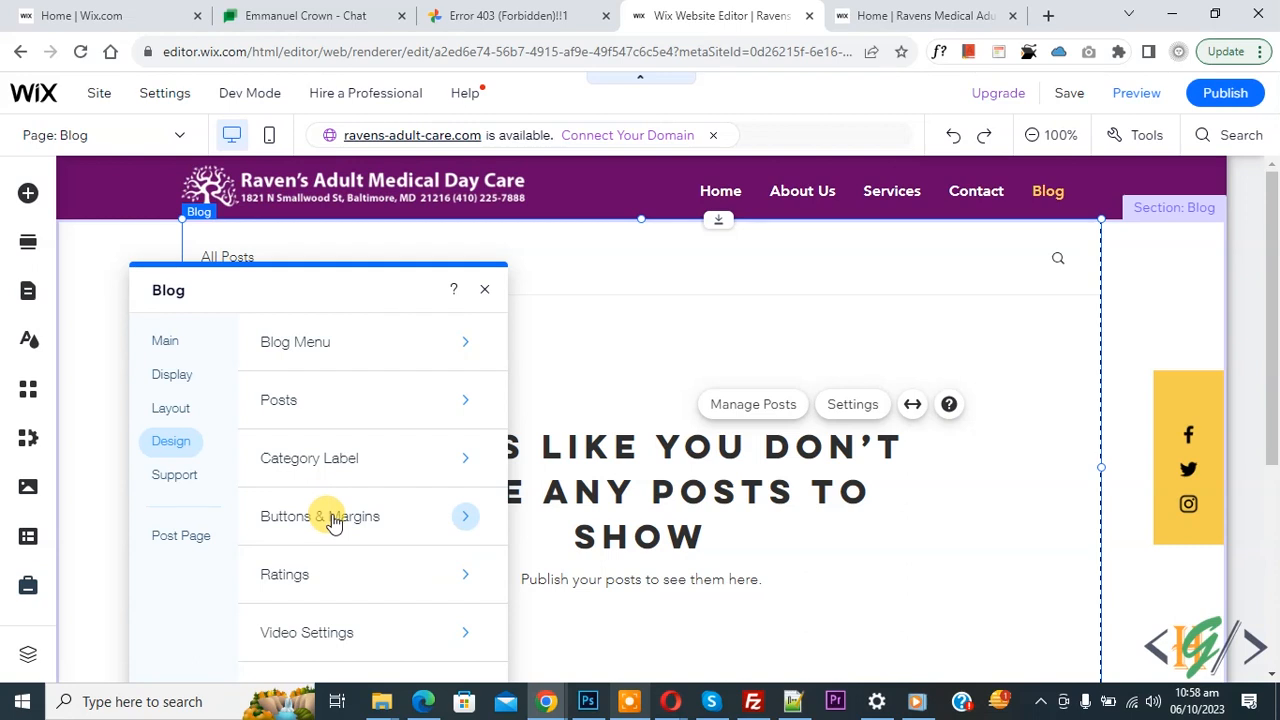
# - Look through the Blog Menu, Posts and Buttons & Margins design options, then close the blog settings
pyautogui.click(343, 350)
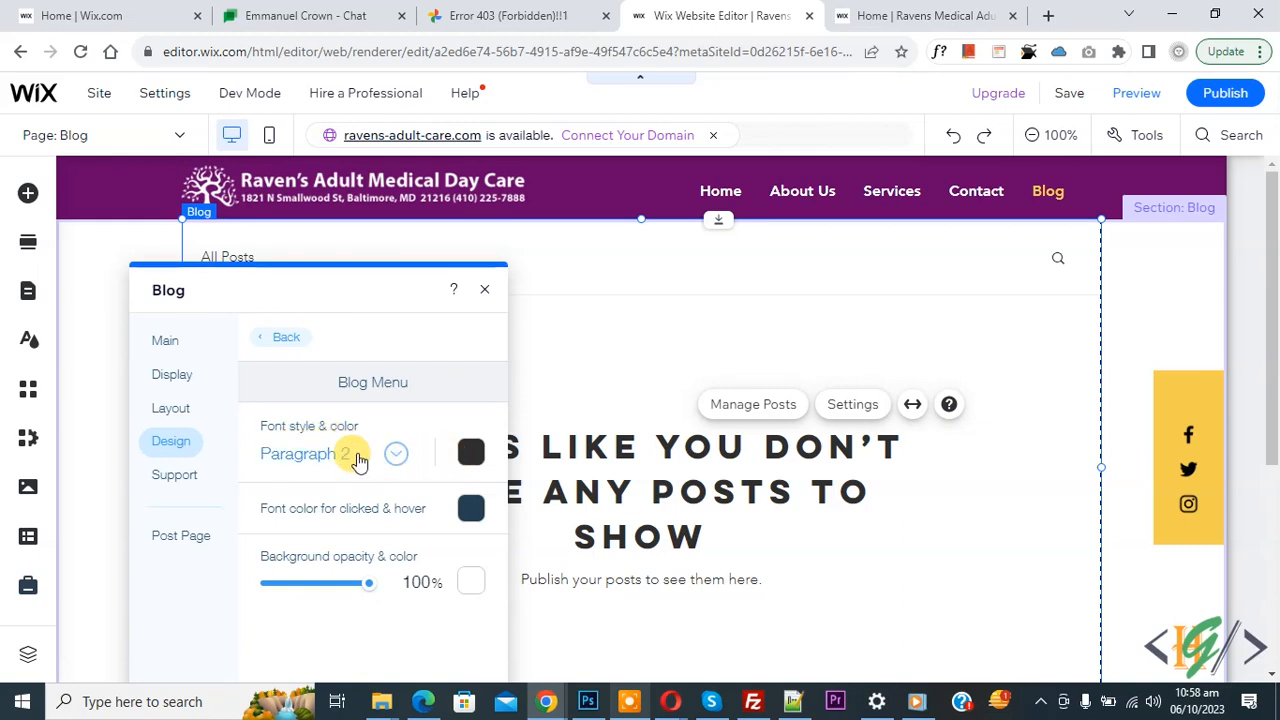
pyautogui.click(289, 338)
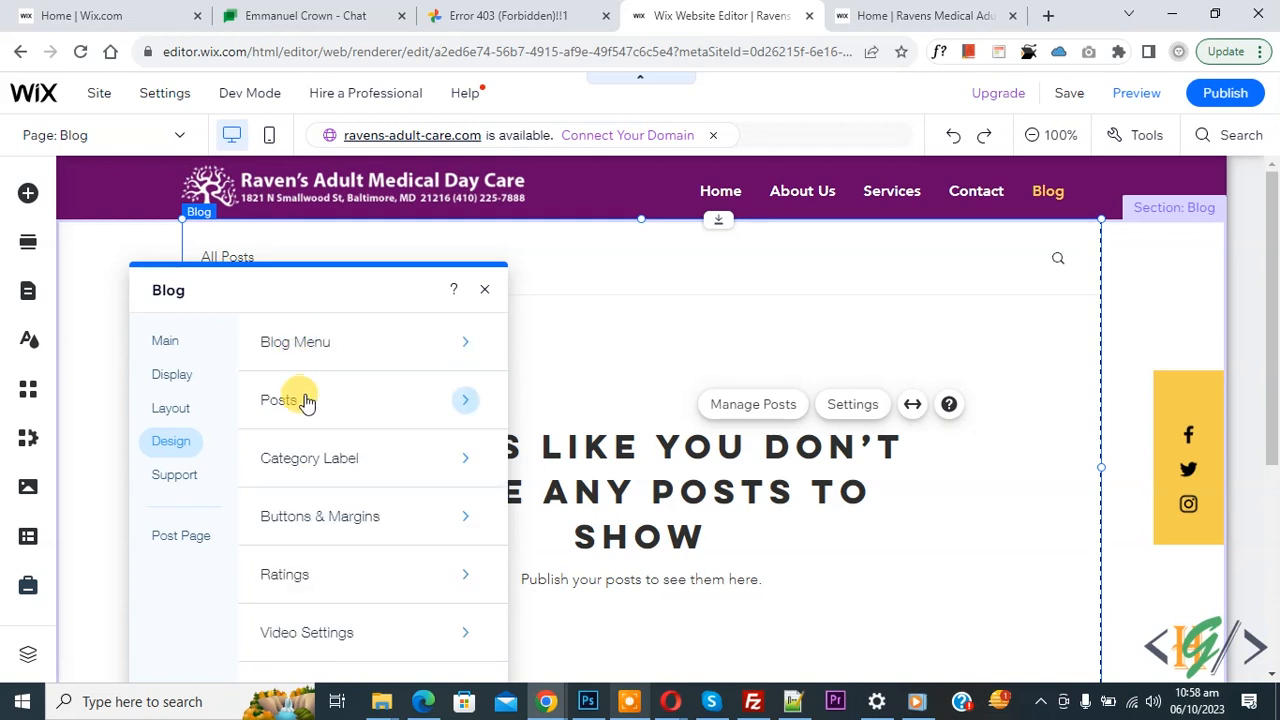
pyautogui.click(308, 412)
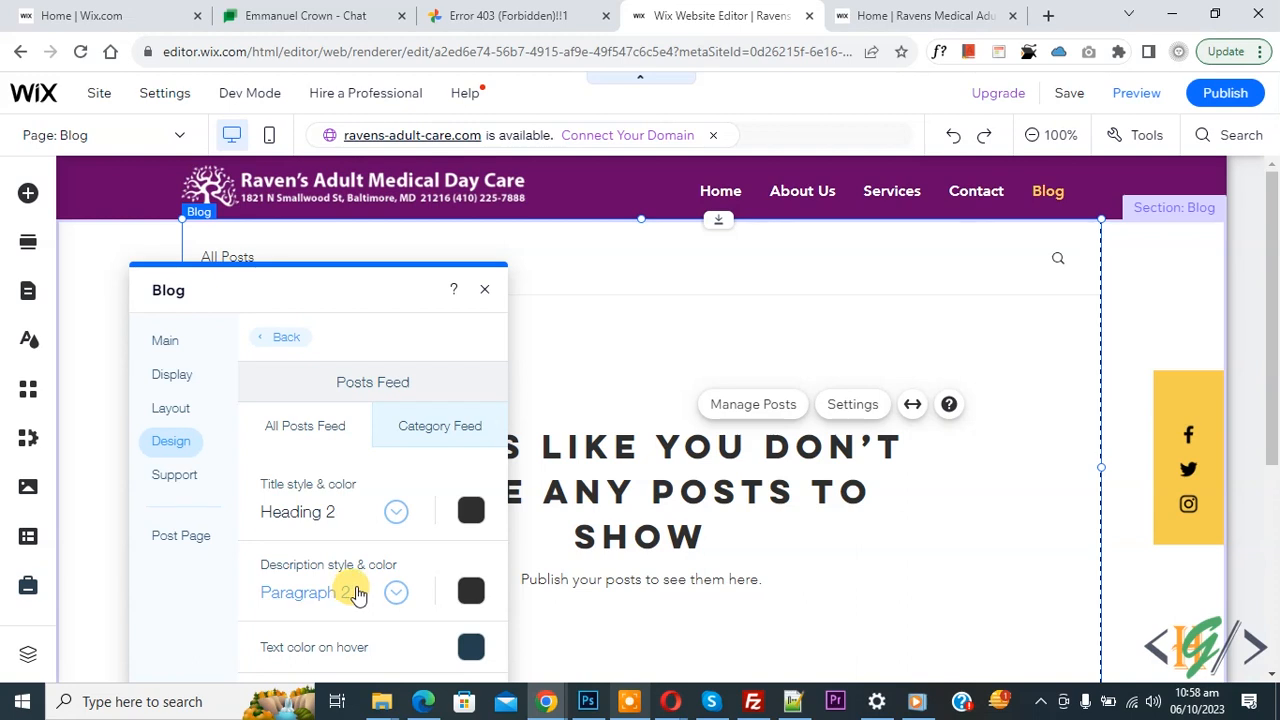
pyautogui.click(290, 340)
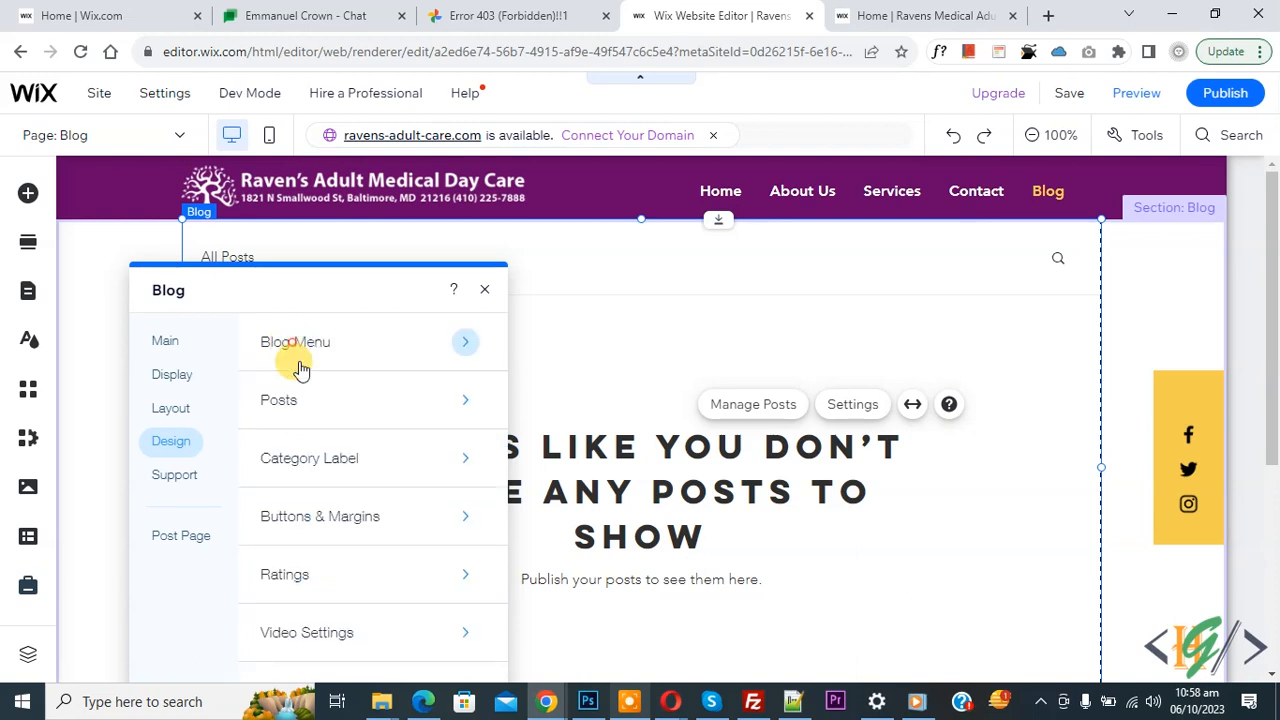
pyautogui.click(308, 517)
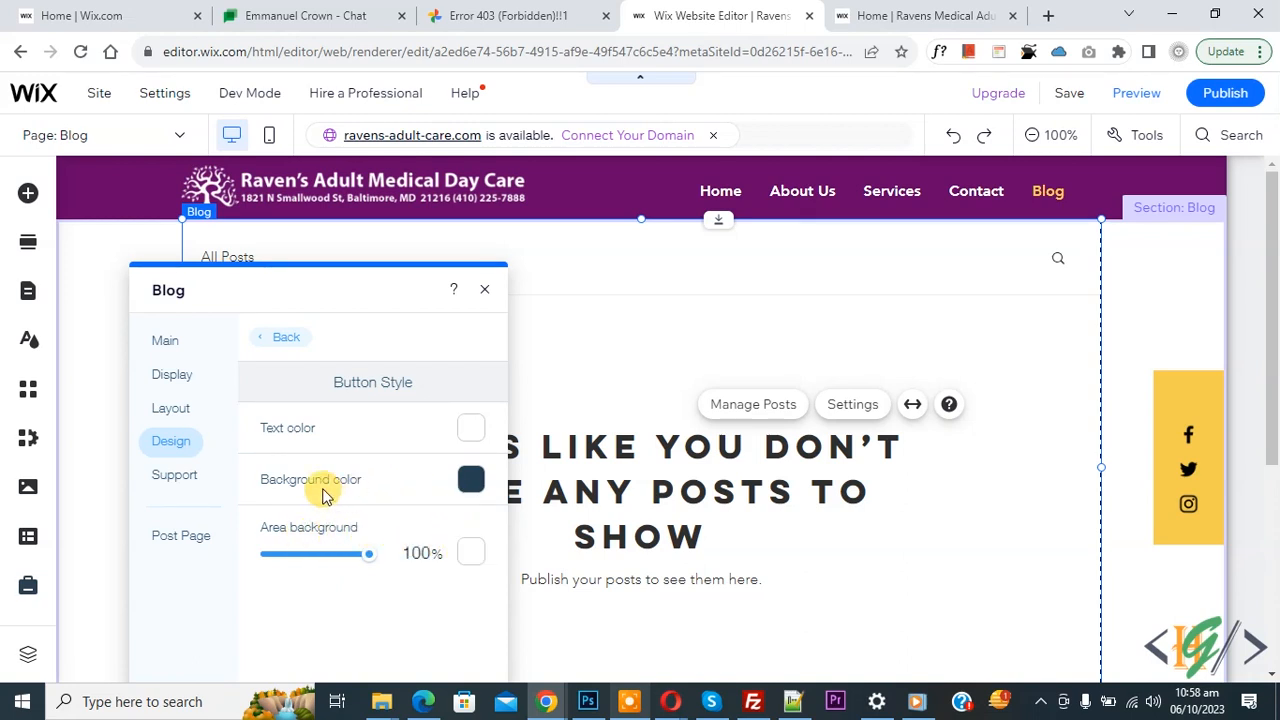
pyautogui.click(287, 340)
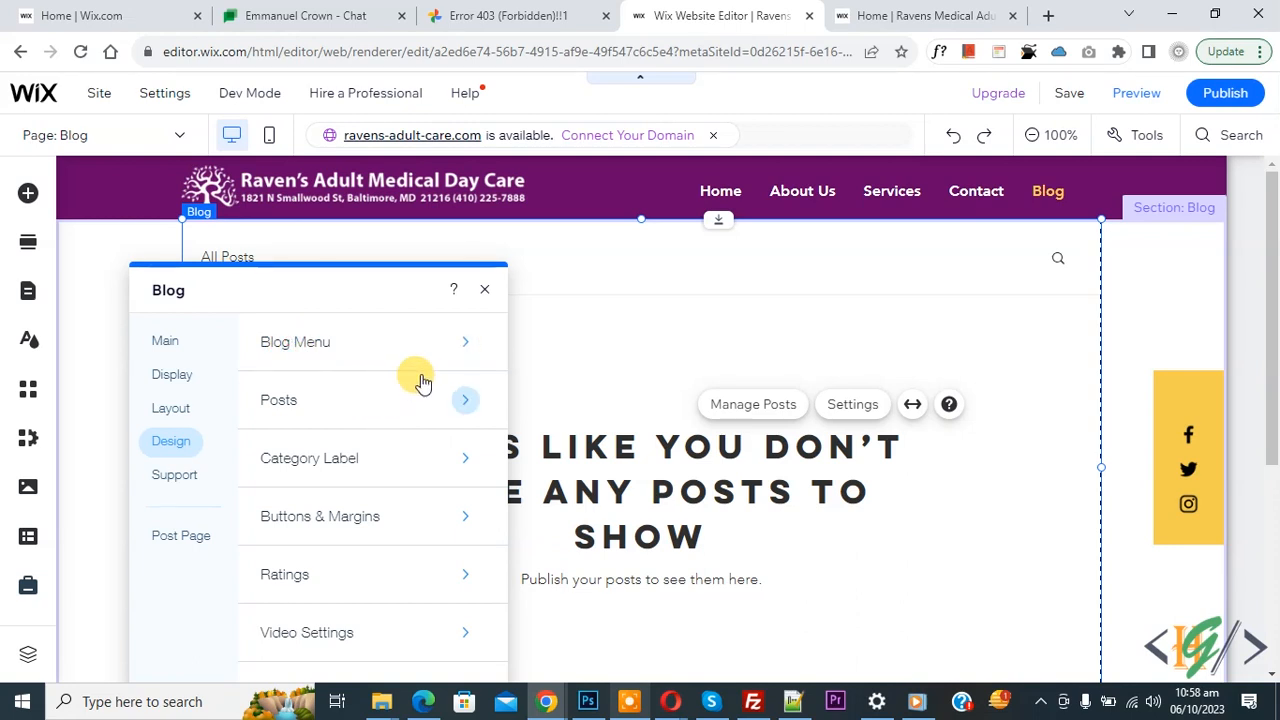
pyautogui.click(484, 289)
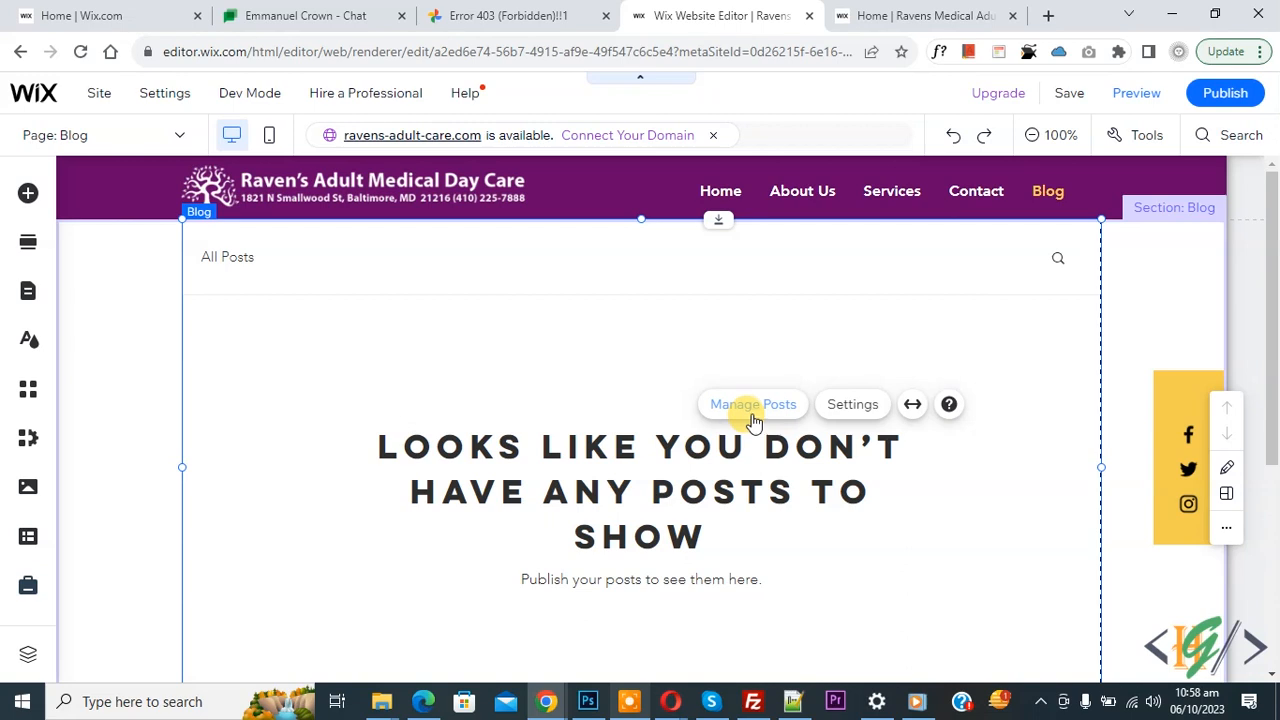
# - Create a new post from Manage Posts titled 'Blog 1' with body text 'asdfghj'
pyautogui.click(750, 412)
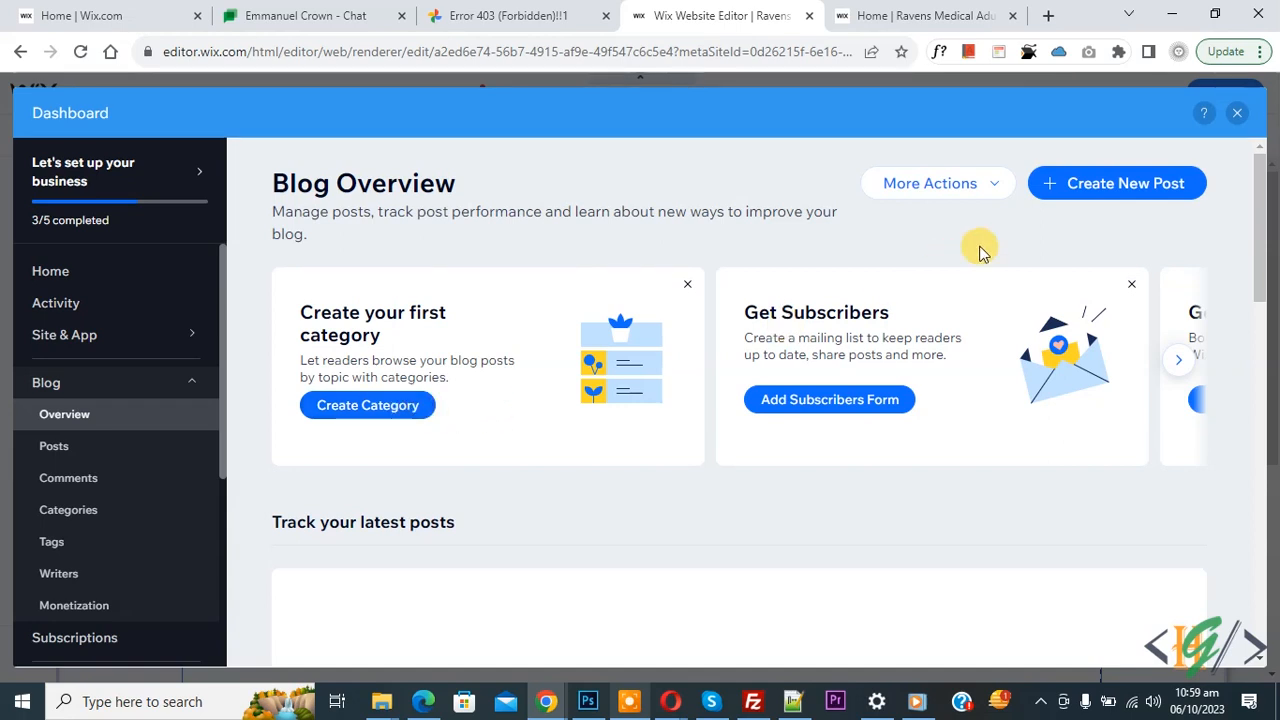
pyautogui.click(1058, 198)
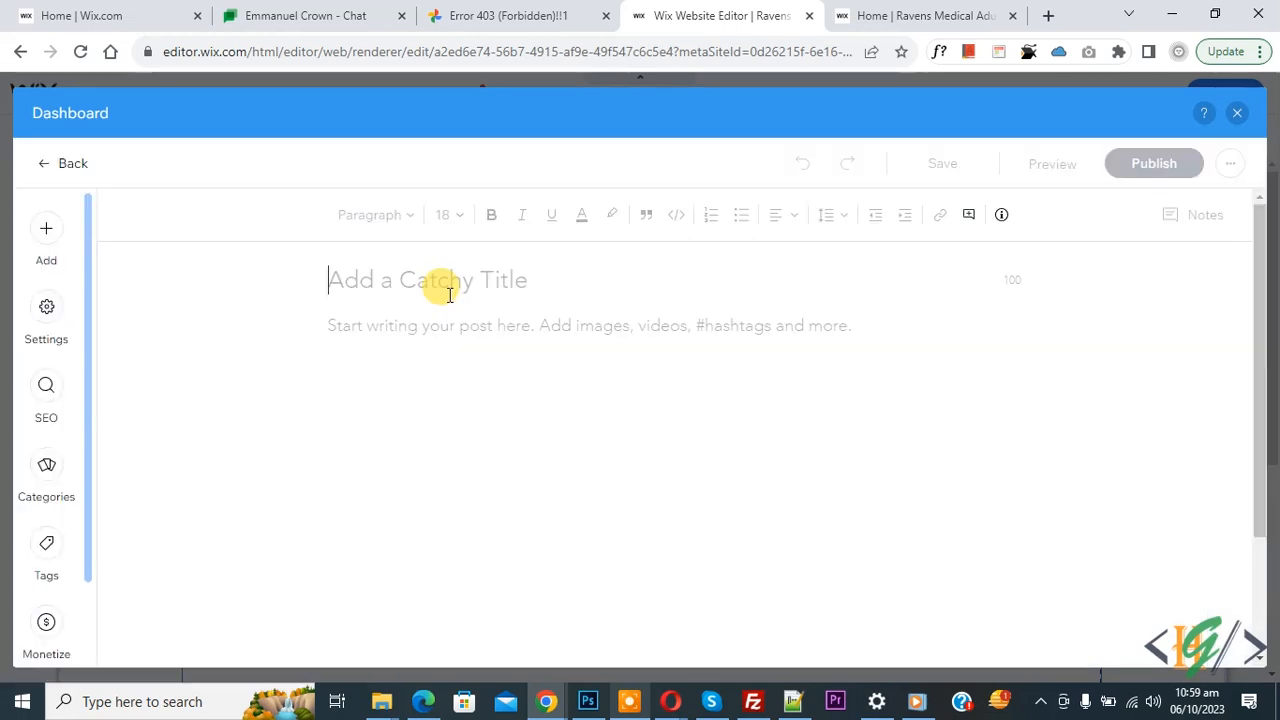
pyautogui.write('Blog 1')
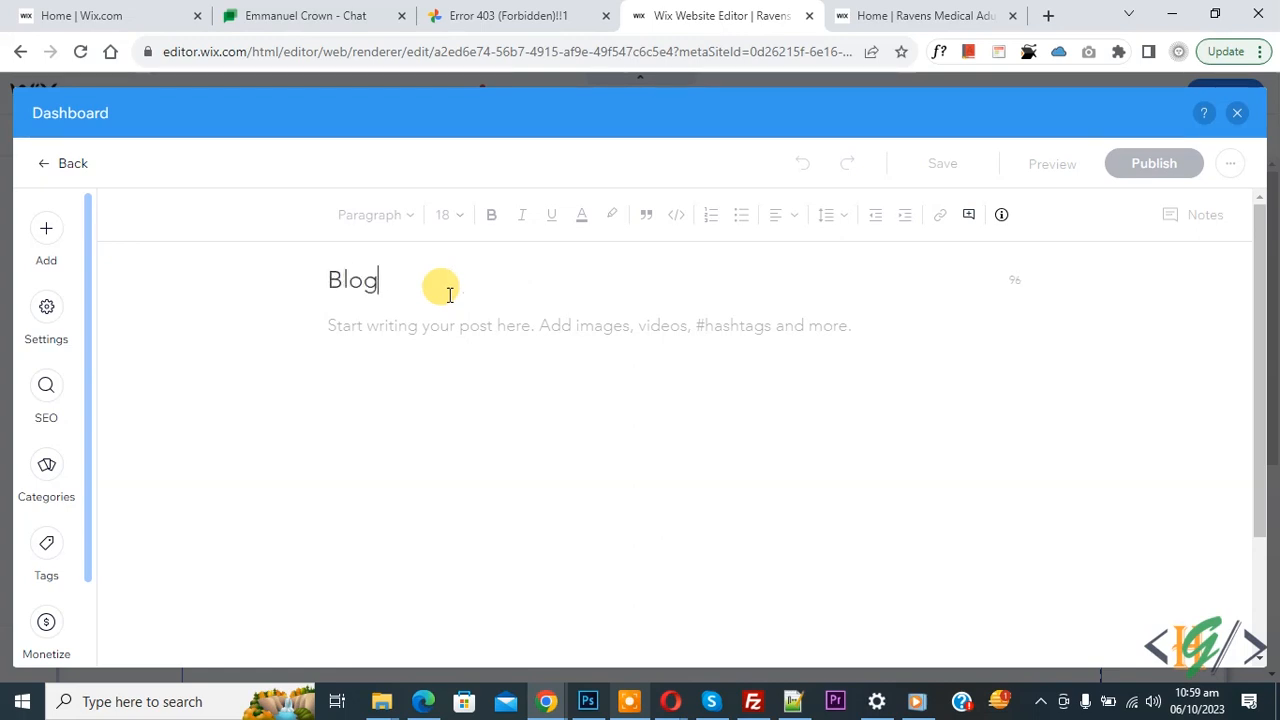
pyautogui.click(415, 325)
pyautogui.write('asdfghj')
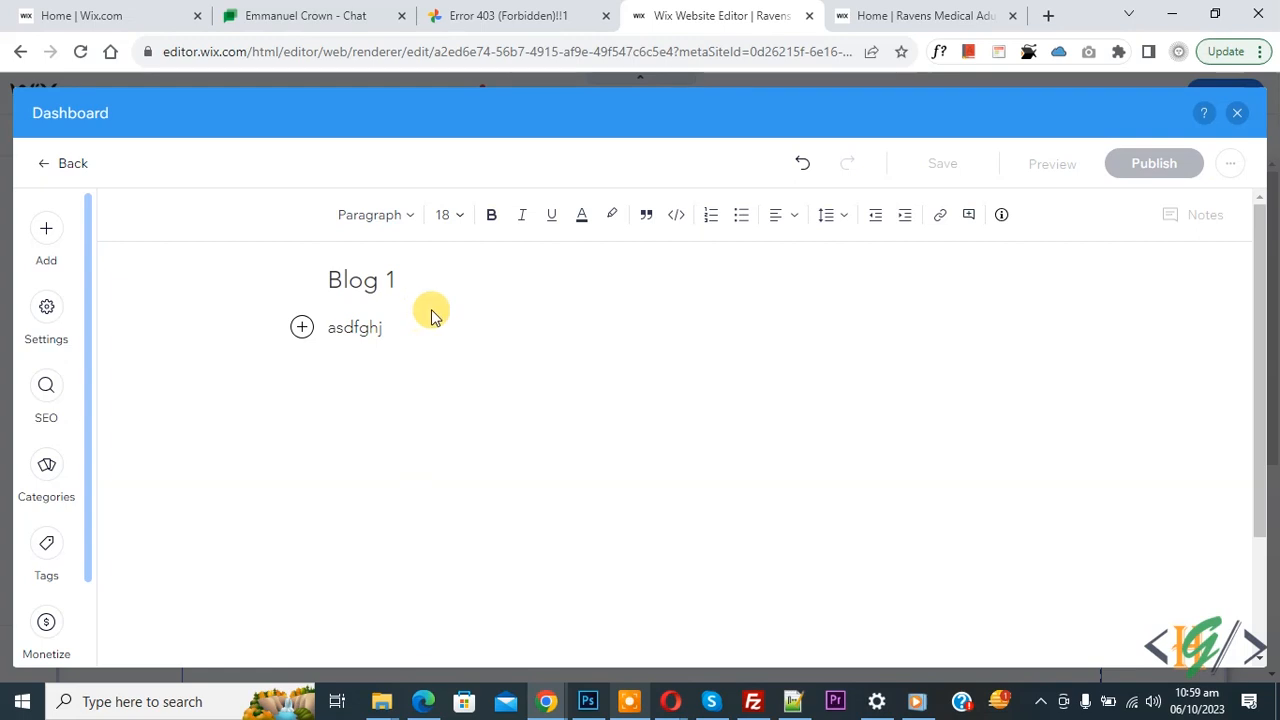
# - Set heathly.jpg as the Blog 1 post's featured image
pyautogui.click(47, 322)
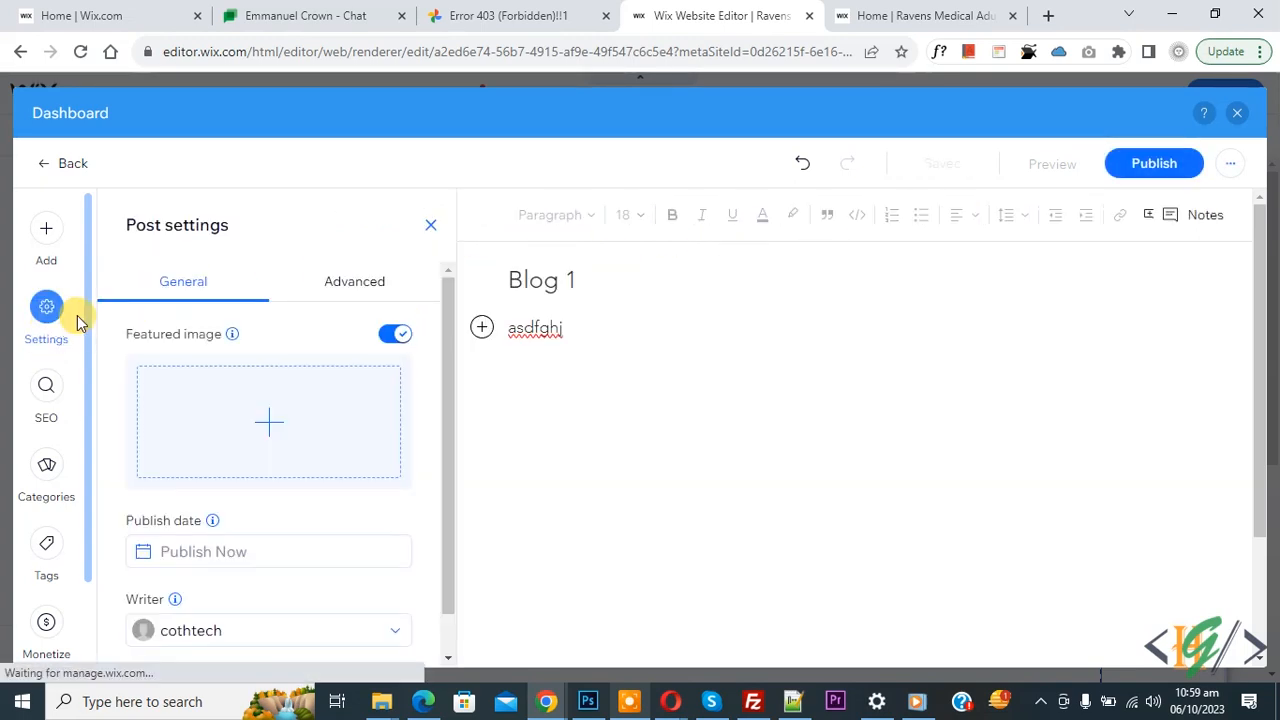
pyautogui.click(272, 432)
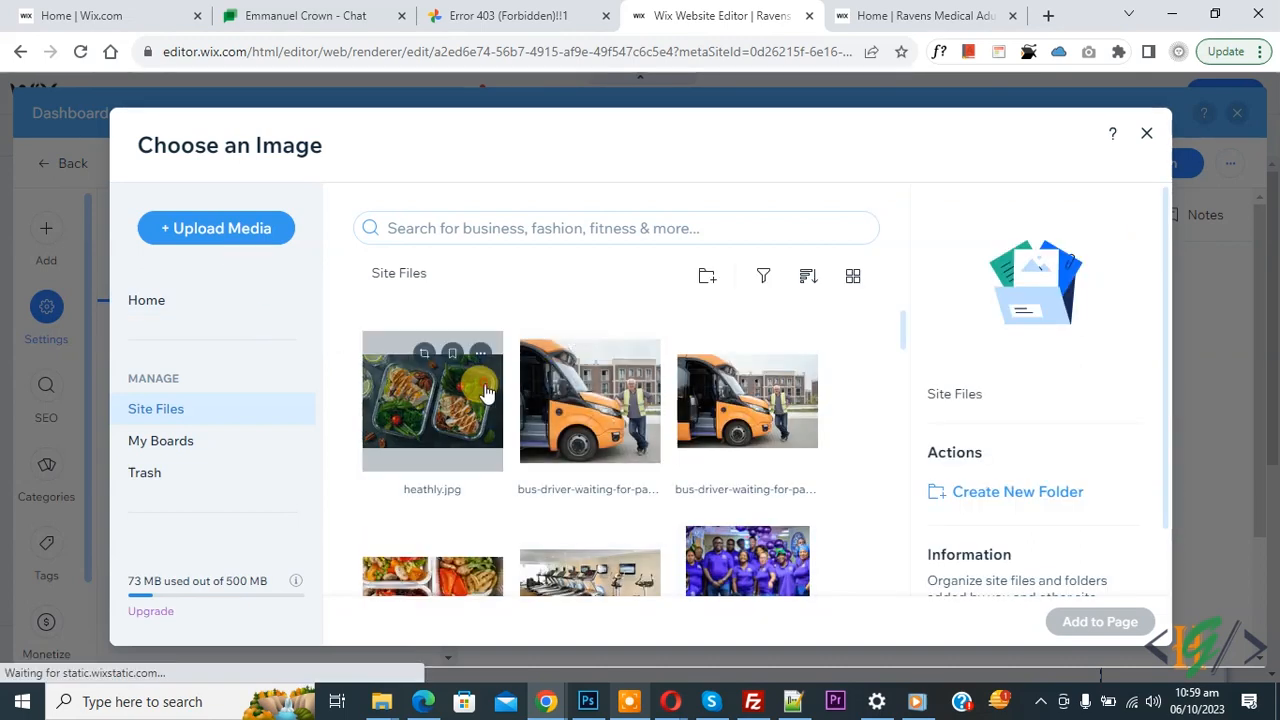
pyautogui.click(484, 393)
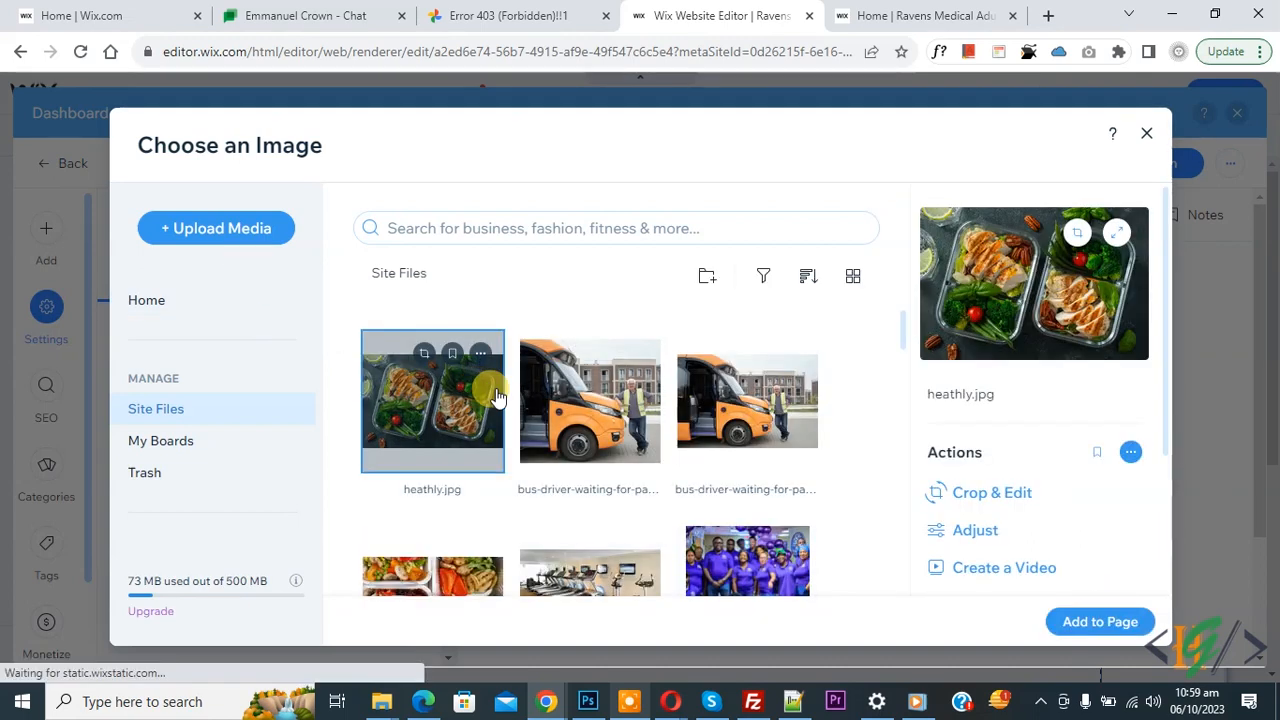
pyautogui.click(1065, 625)
pyautogui.moveTo(329, 417)
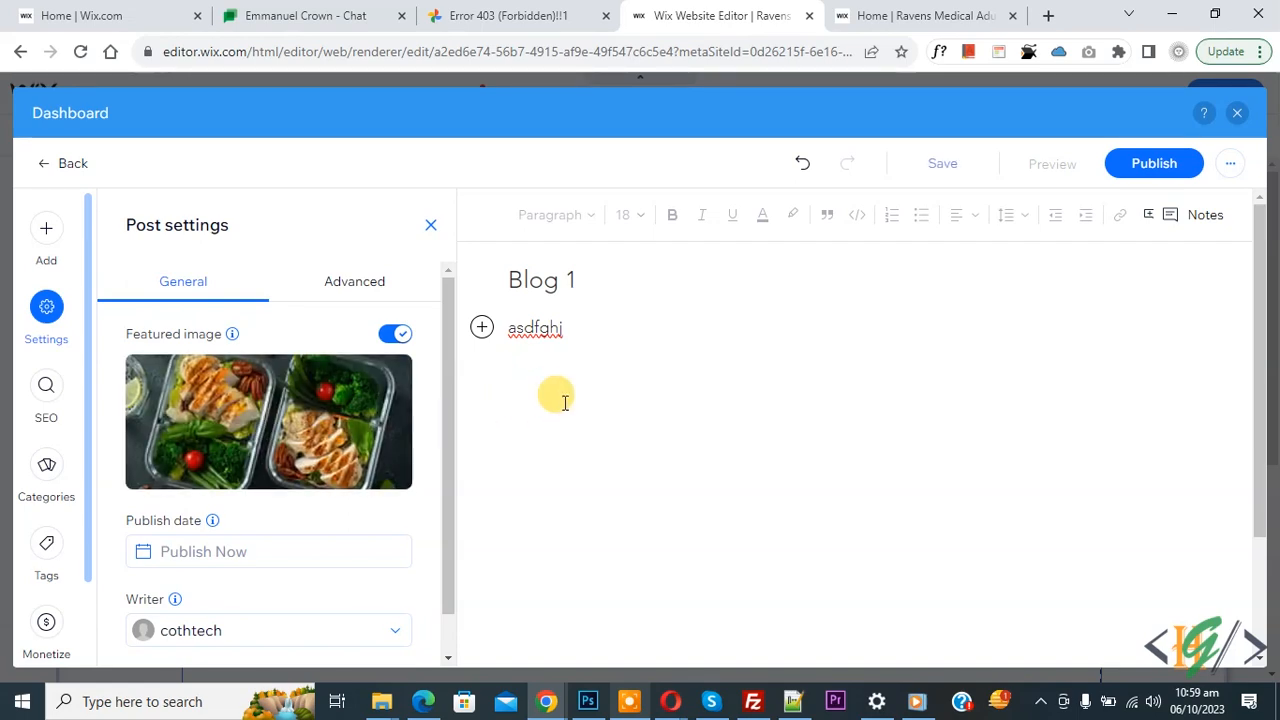
# - Publish the Blog 1 post, then publish the whole site live
pyautogui.click(1136, 163)
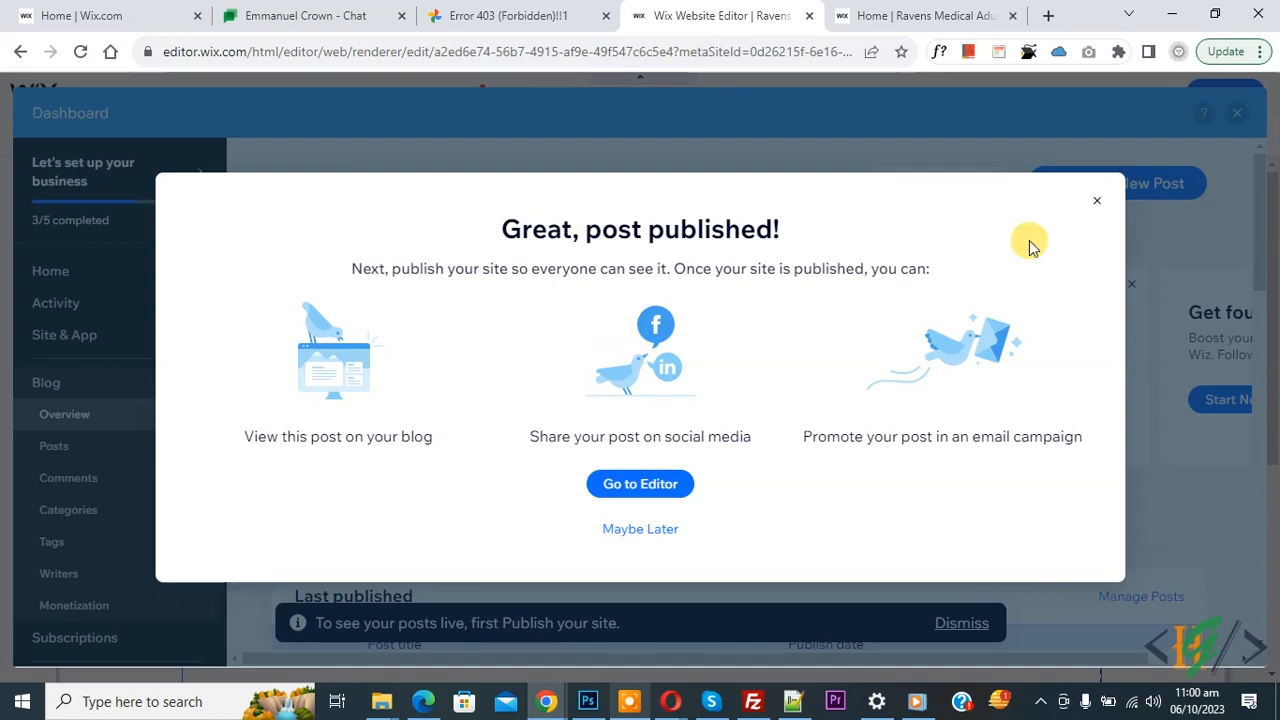
pyautogui.click(1095, 202)
pyautogui.click(1234, 113)
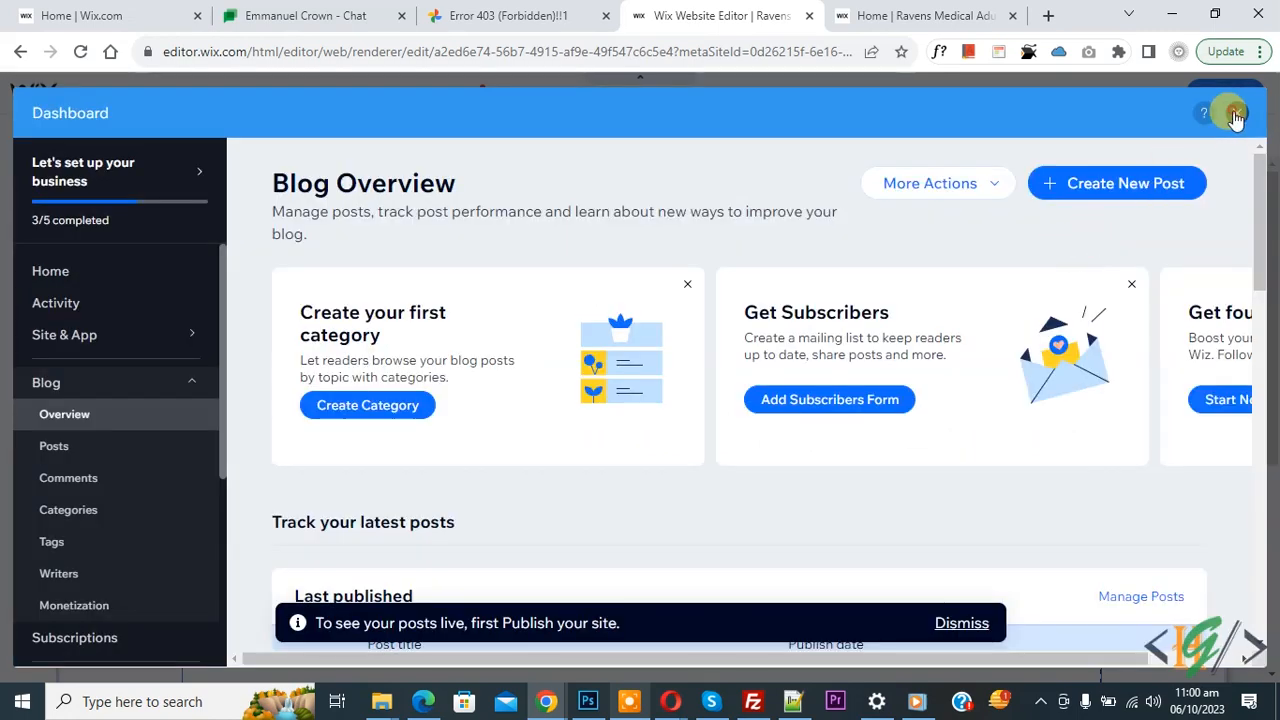
pyautogui.click(1225, 93)
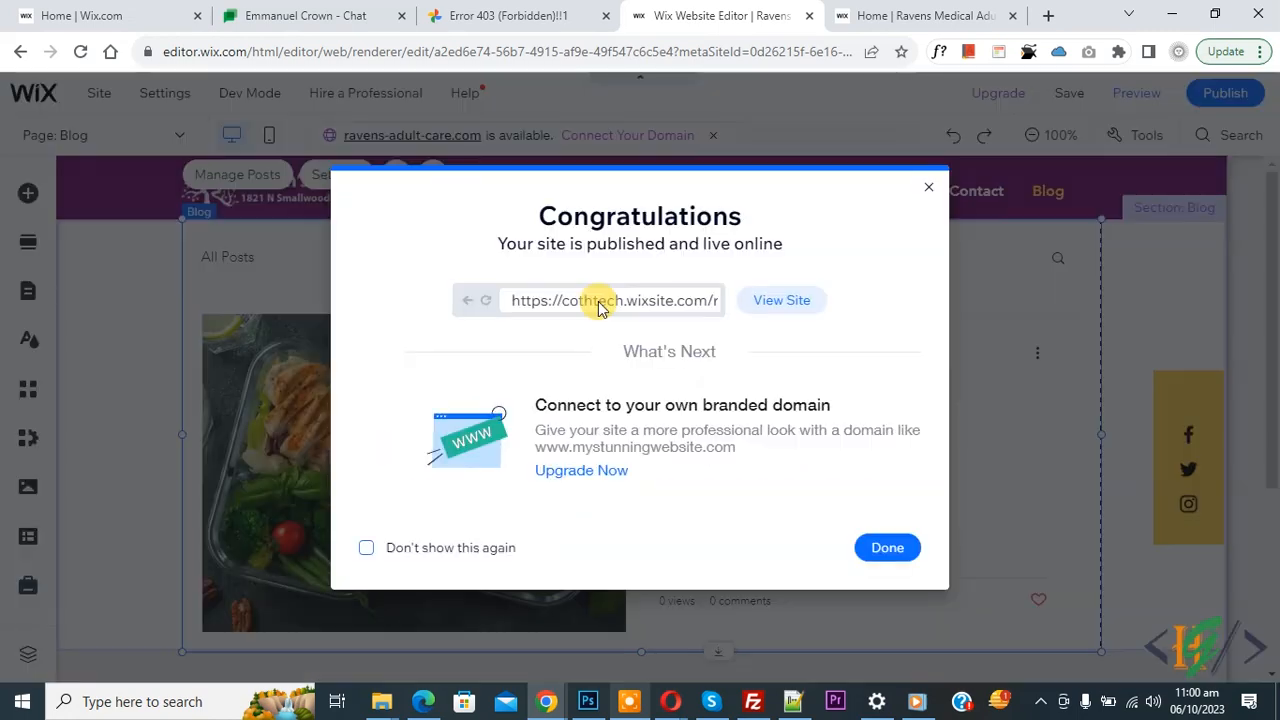
# - On the live site in Chrome, go to the Blog page and view the BLOG 1 post
pyautogui.click(835, 15)
pyautogui.click(80, 51)
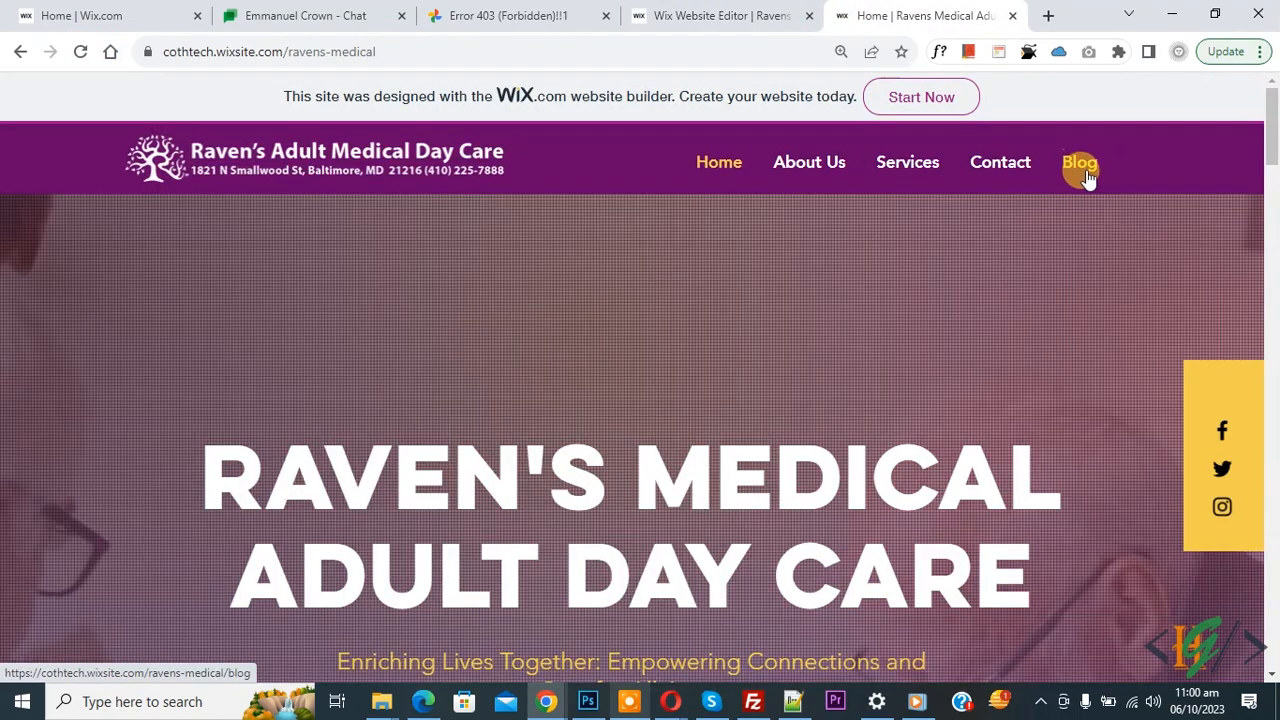
pyautogui.click(1085, 174)
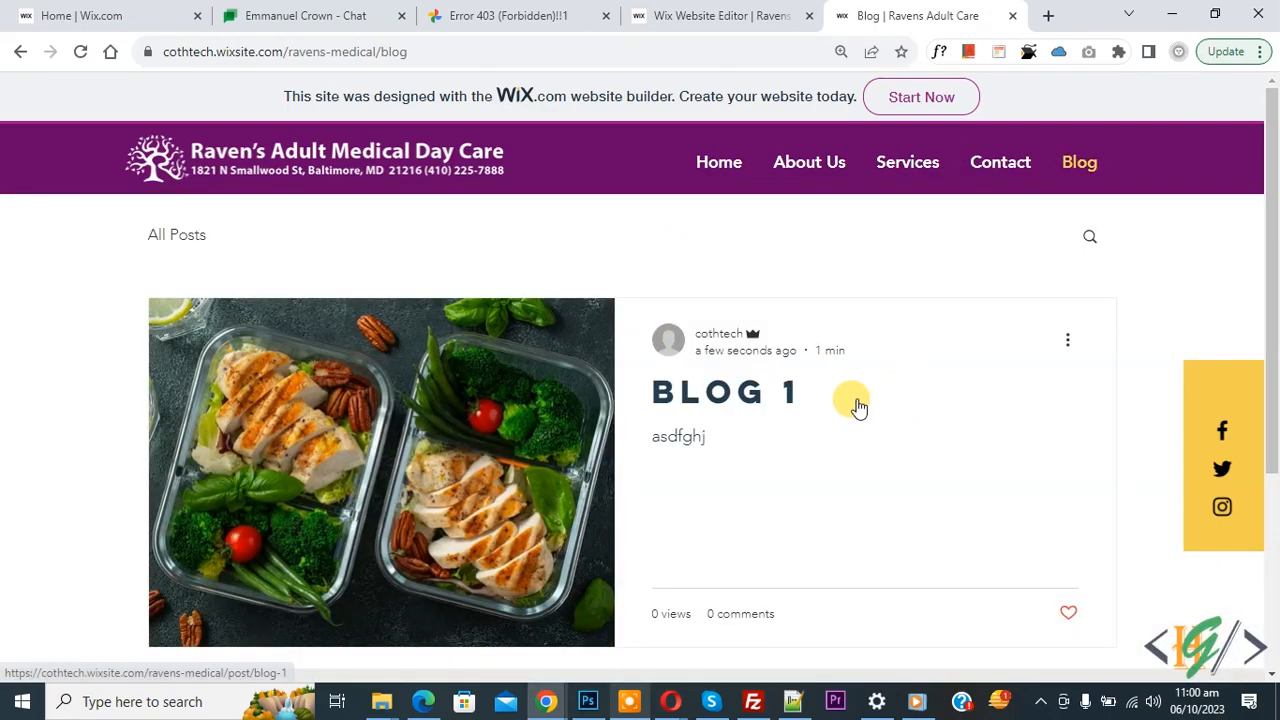
pyautogui.click(731, 390)
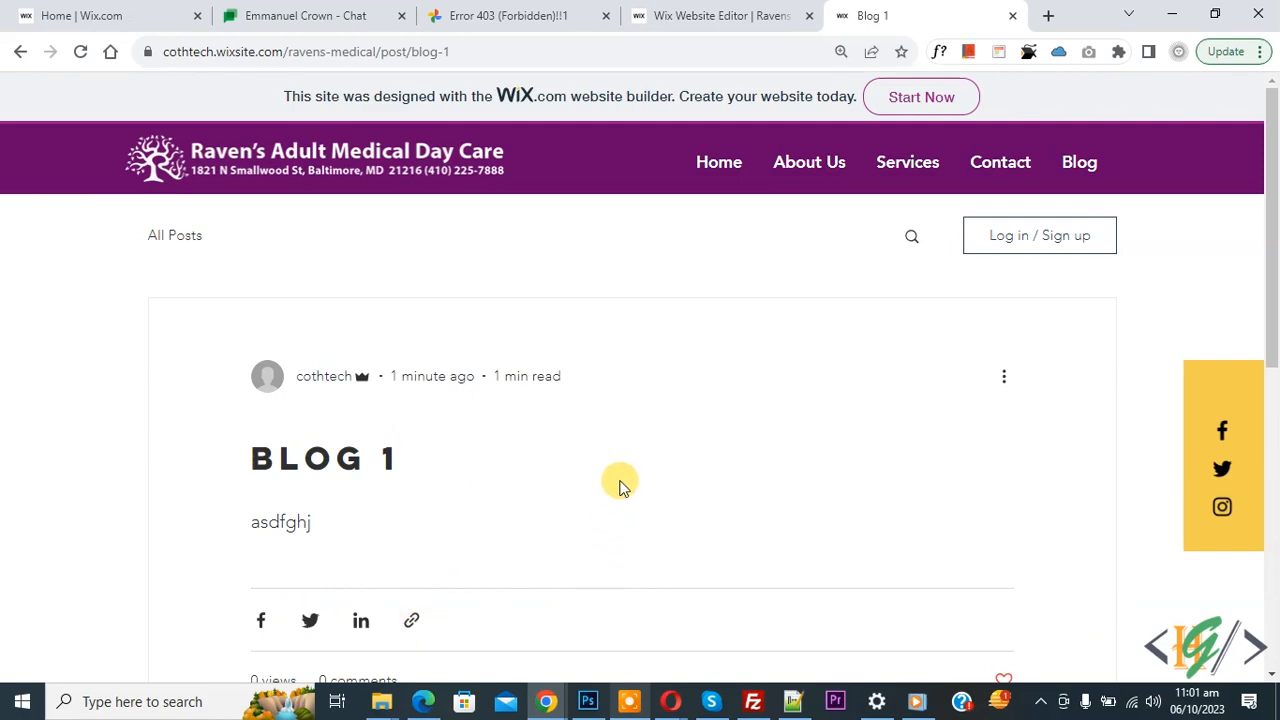
# - Dismiss the Congratulations dialog and show the All Posts Feed layout options in Blog settings
pyautogui.click(680, 8)
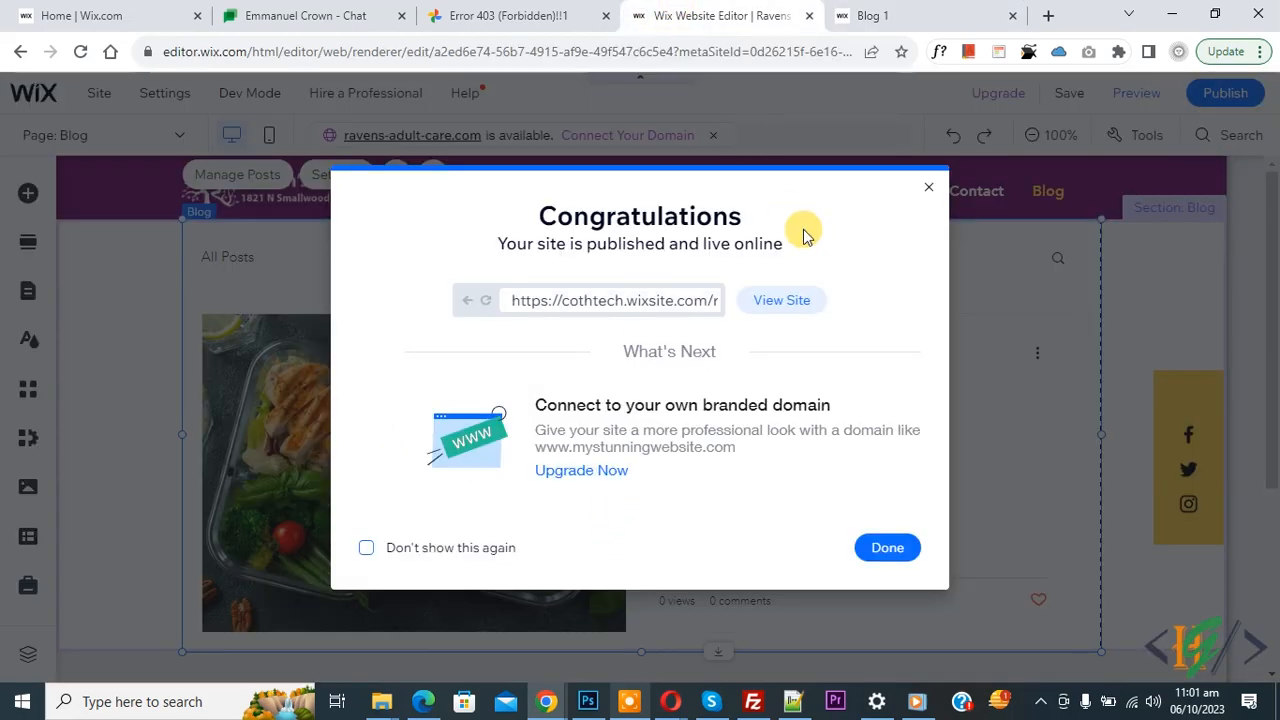
pyautogui.click(927, 188)
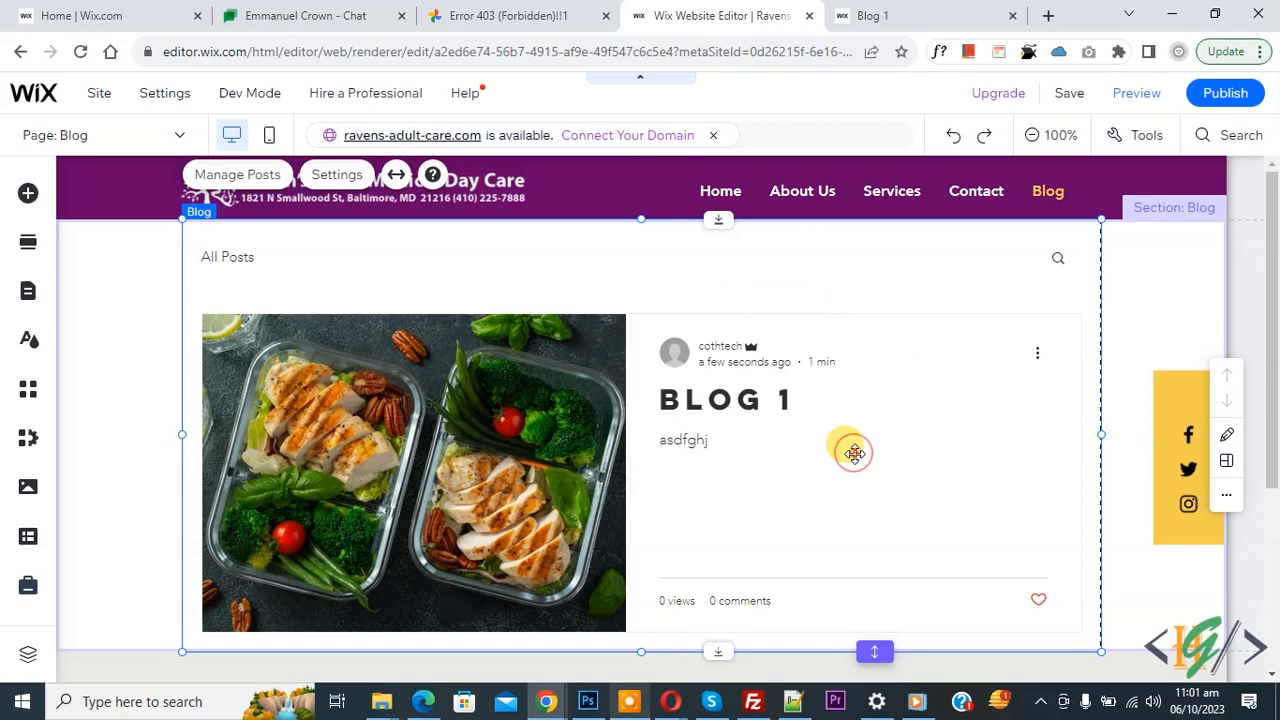
pyautogui.click(338, 176)
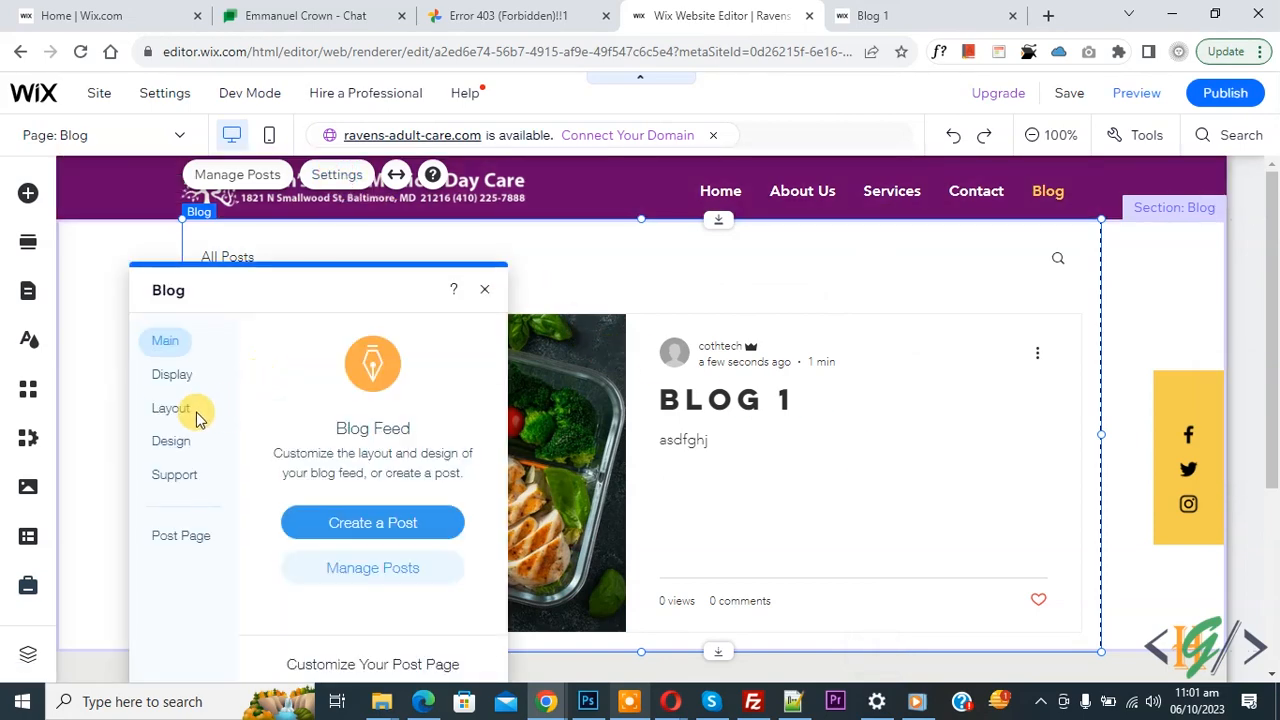
pyautogui.click(172, 410)
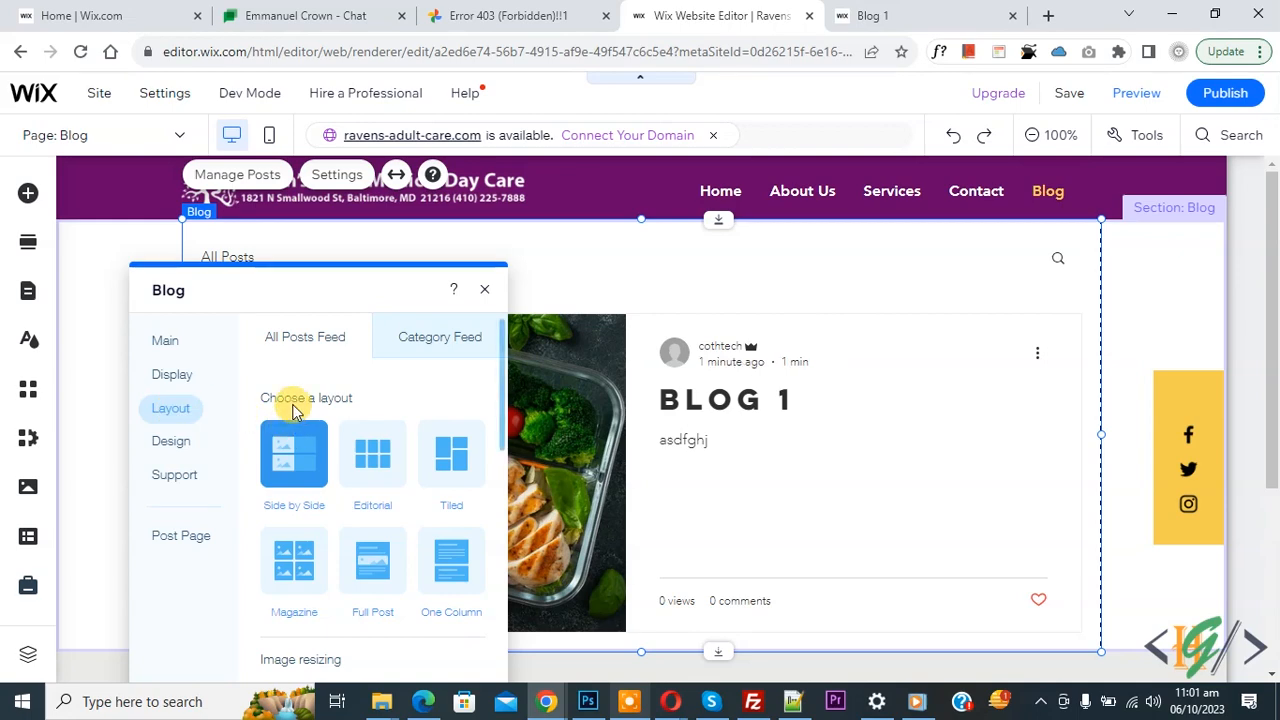